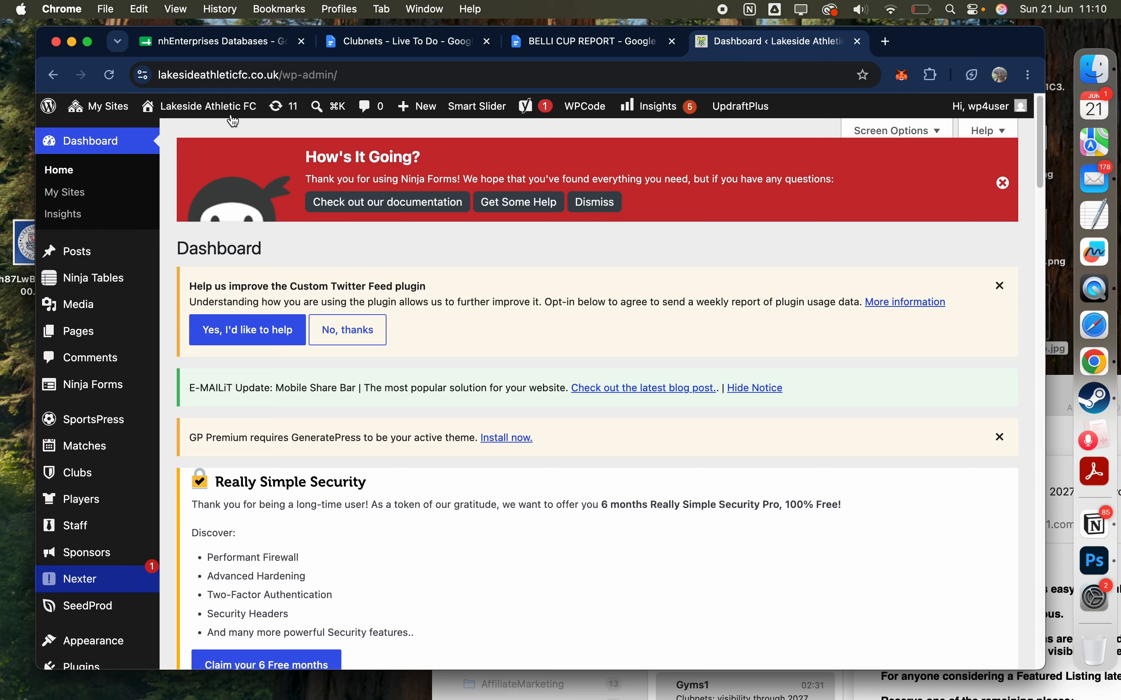
# Step: View the Lakeside Athletic FC public home page to examine its current featured news item
pyautogui.moveTo(230, 113)
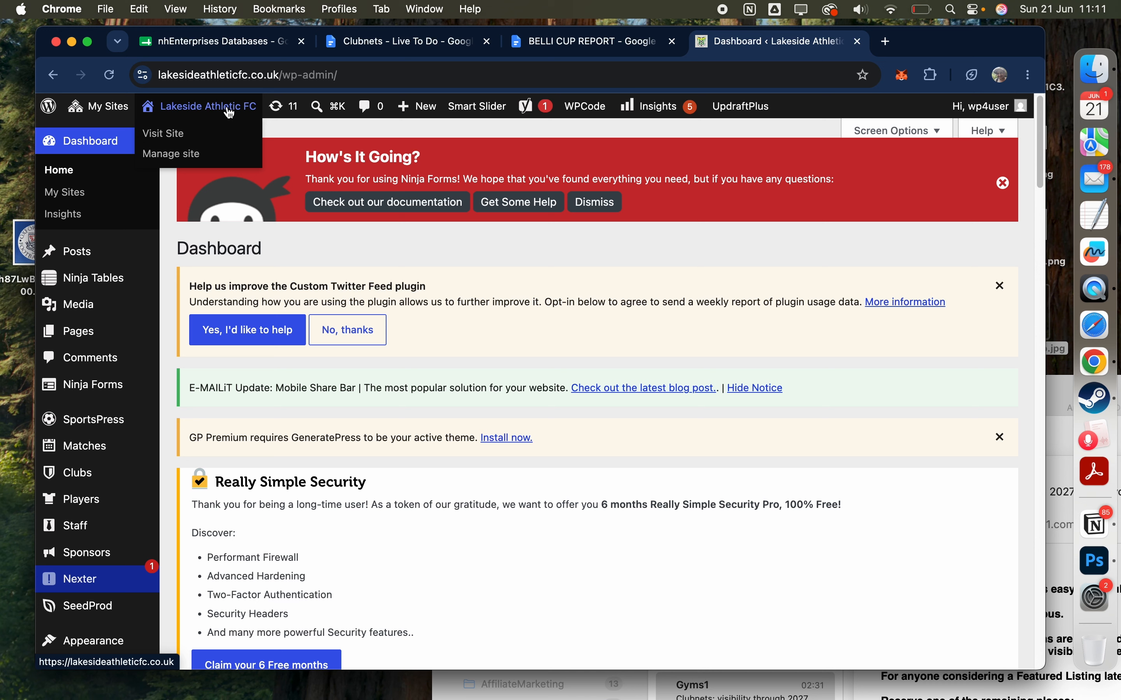
pyautogui.click(174, 135)
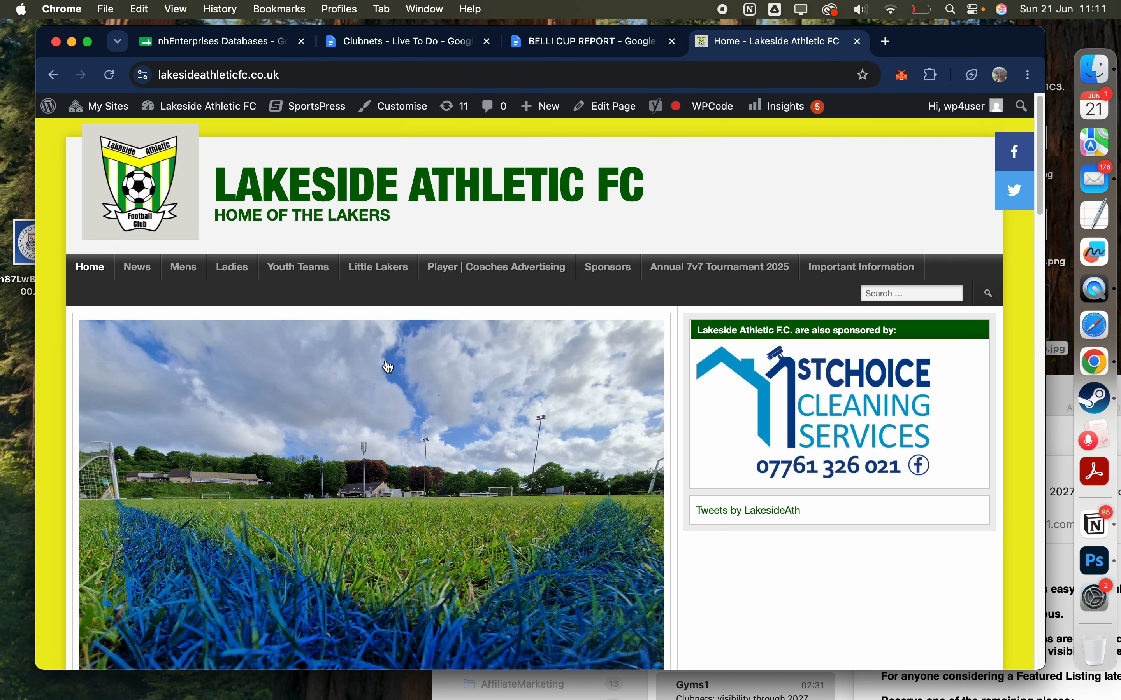
pyautogui.scroll(-2, 388, 366)
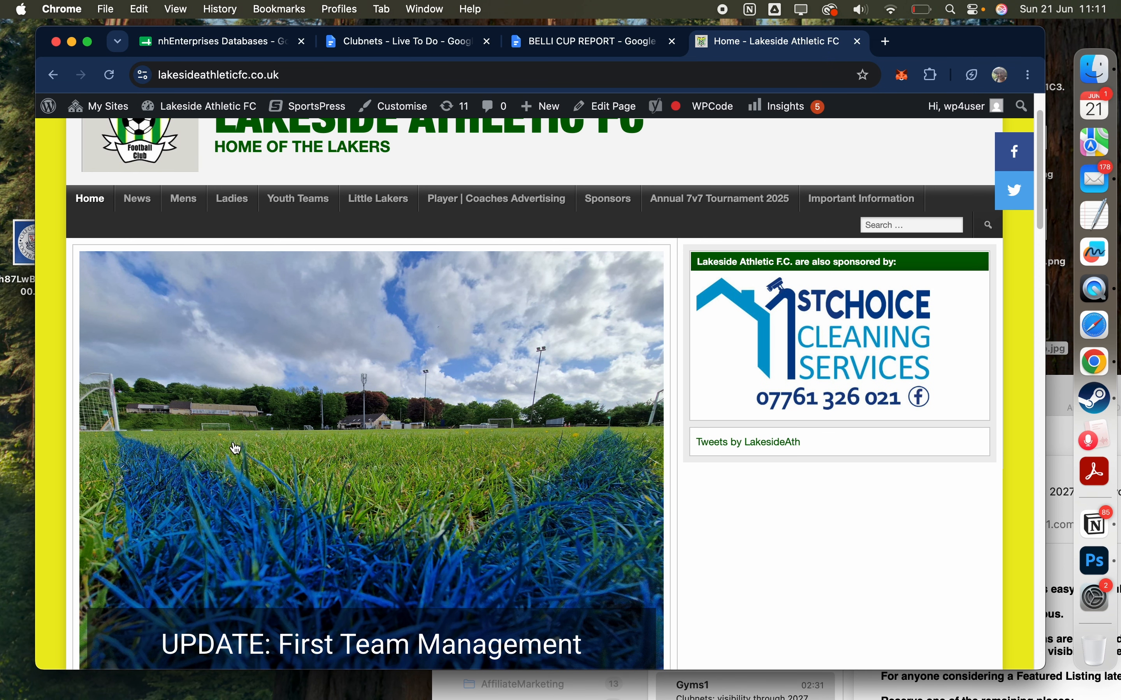
pyautogui.scroll(-1, 378, 465)
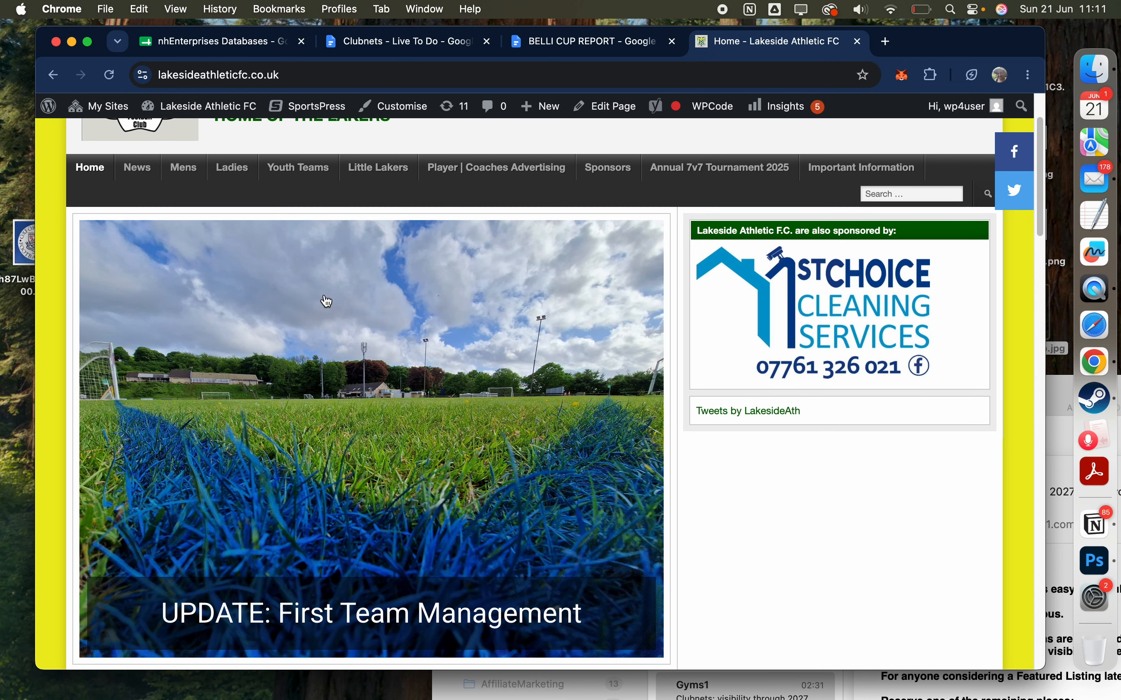
# Step: Switch to the BELLI CUP REPORT document and read through the match report text
pyautogui.click(586, 49)
pyautogui.scroll(-5, 598, 294)
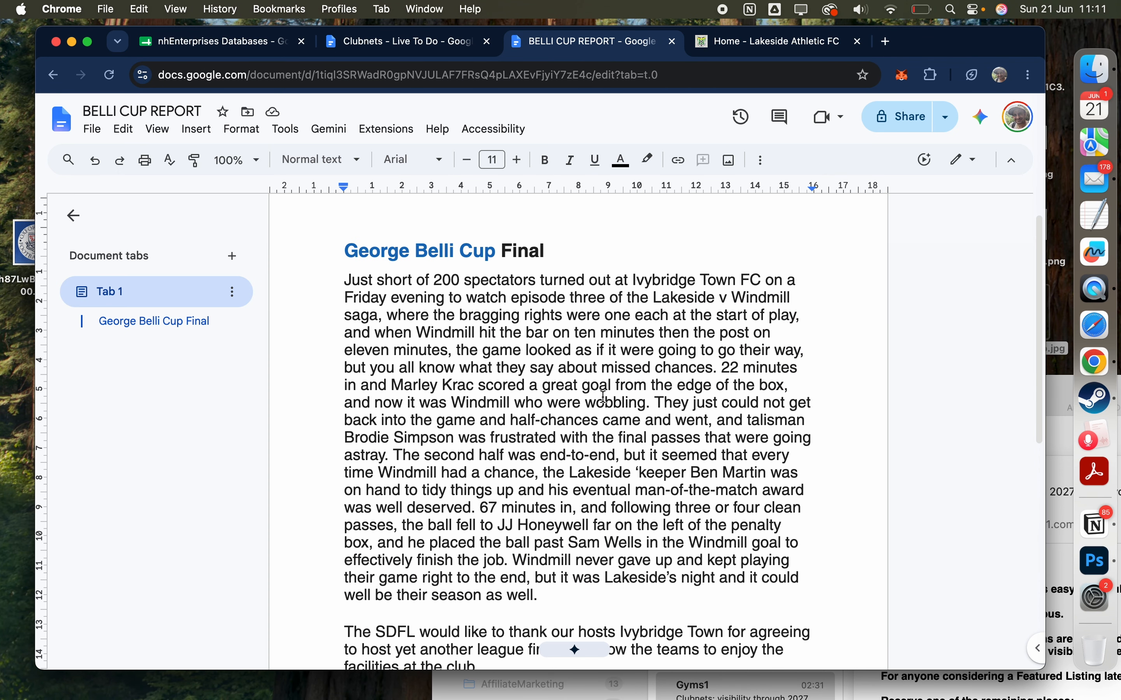
pyautogui.scroll(3, 602, 397)
pyautogui.scroll(2, 604, 397)
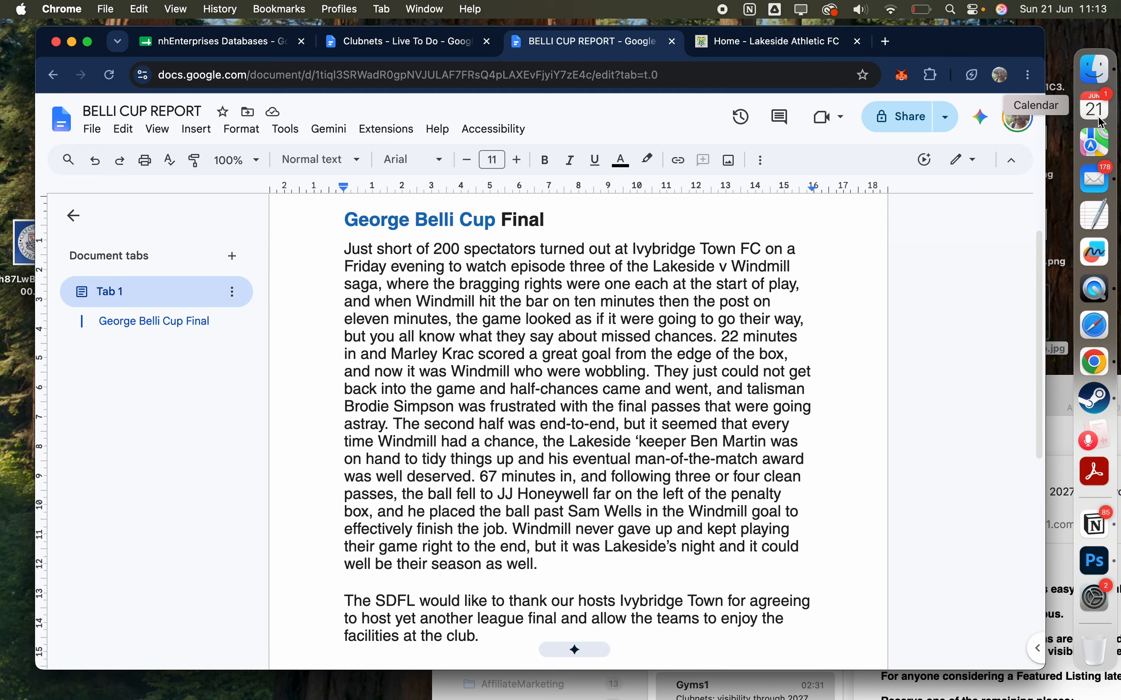
# Step: Open AM1_1544Web.jpg from the Desktop folder in Finder to examine the match photo, and return to Chrome
pyautogui.click(1105, 84)
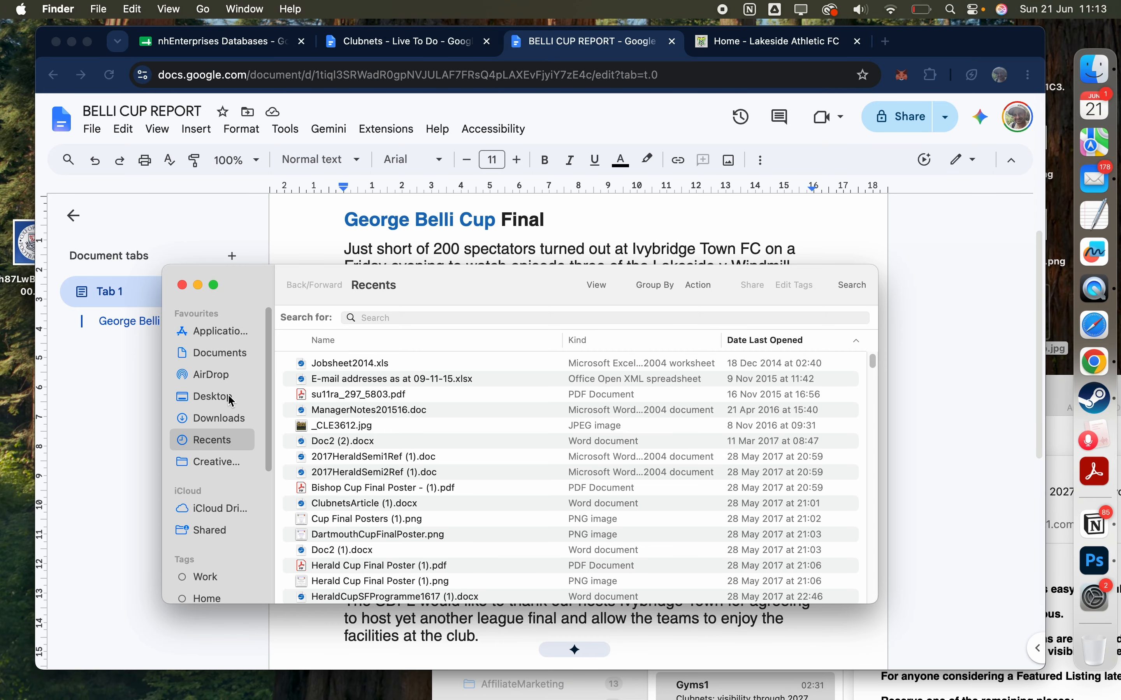
pyautogui.click(230, 398)
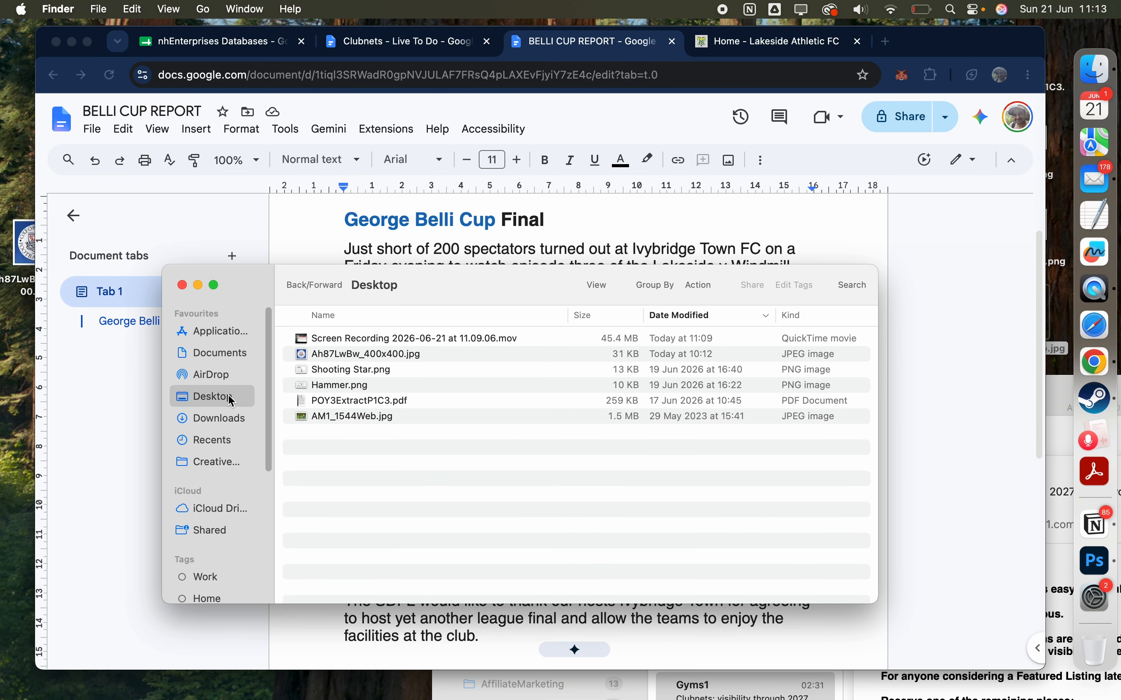
pyautogui.doubleClick(362, 418)
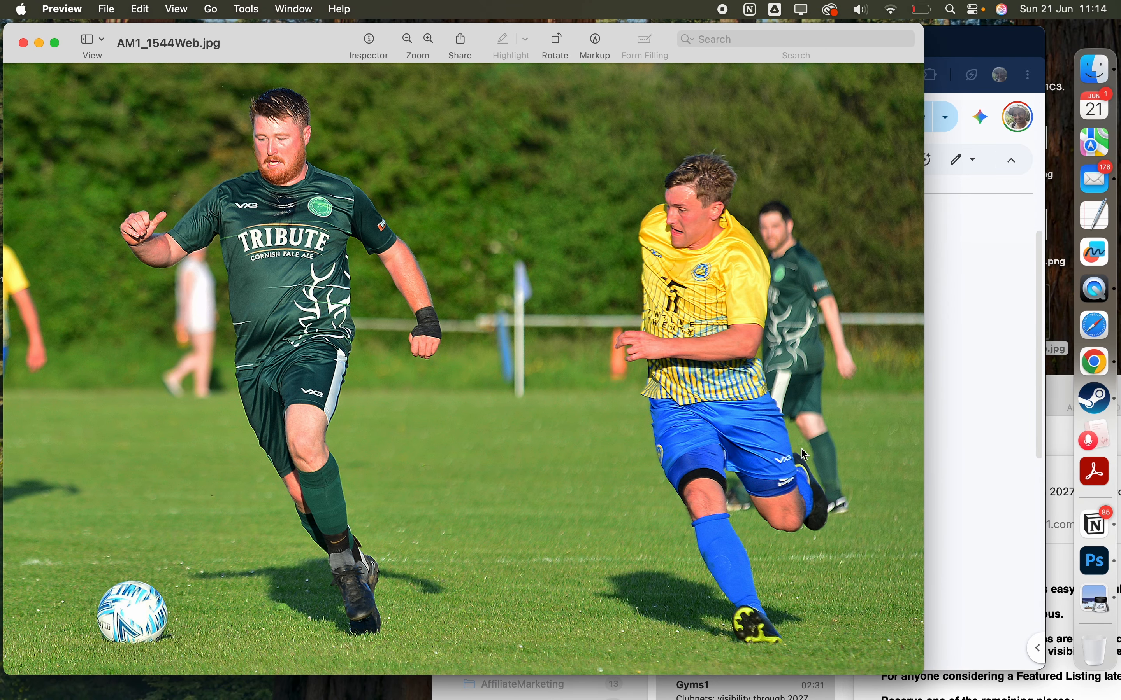
pyautogui.click(987, 377)
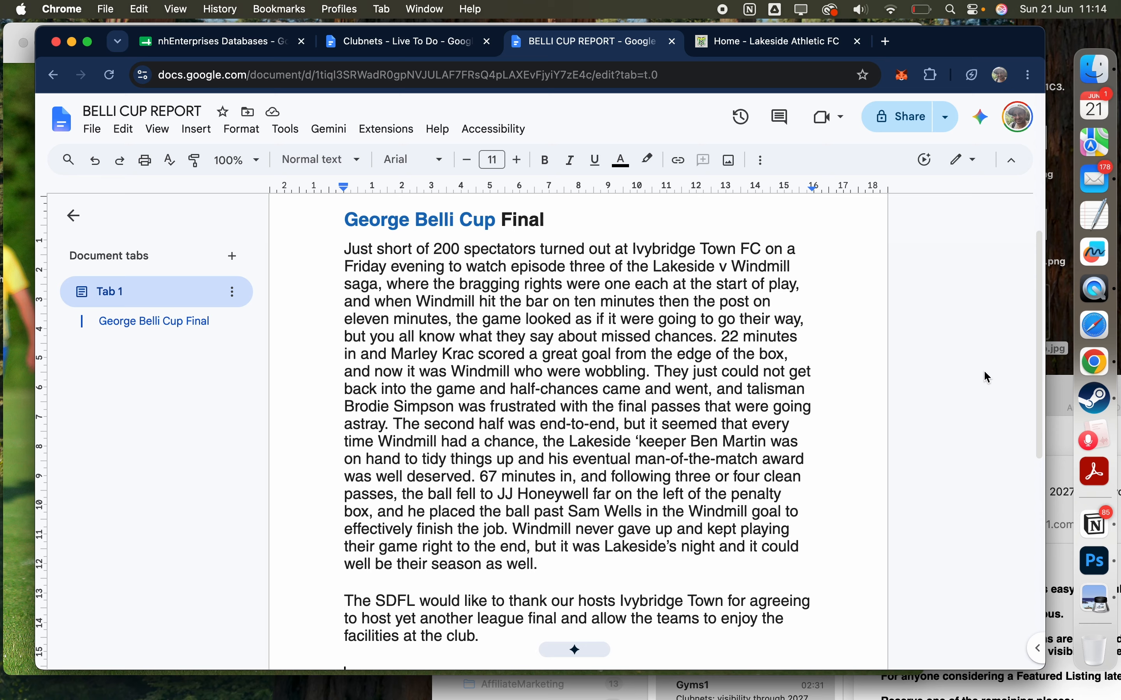
# Step: Go to the Lakeside Athletic FC site's admin dashboard and open the upload page for new media
pyautogui.click(739, 45)
pyautogui.moveTo(205, 109)
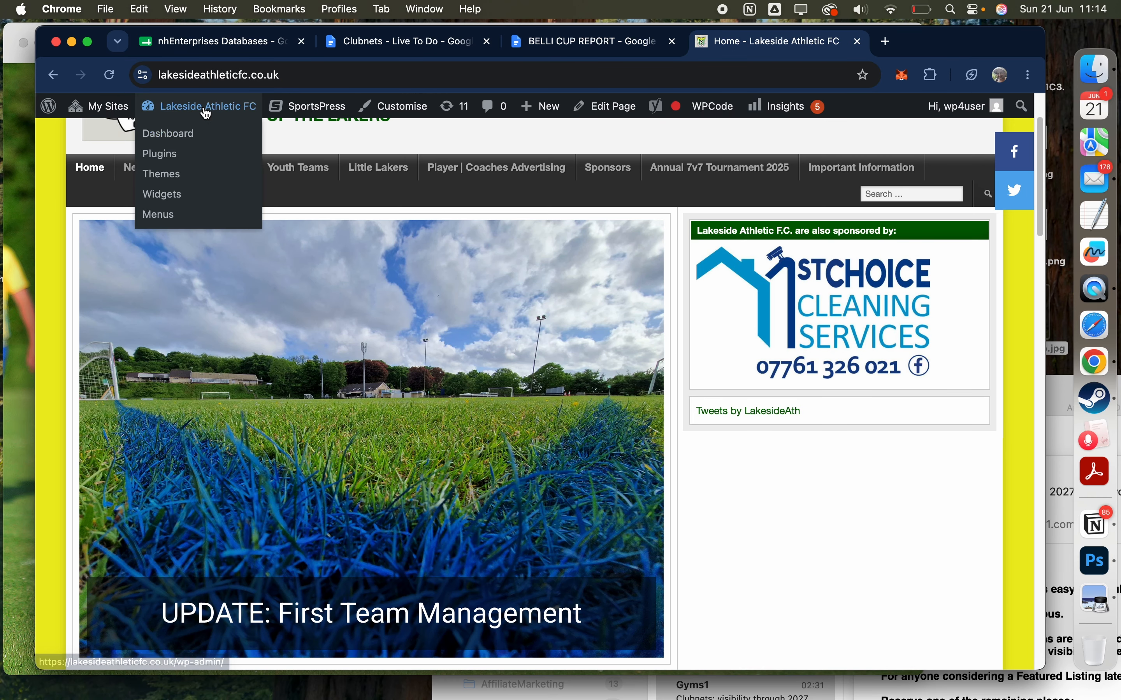
pyautogui.click(180, 135)
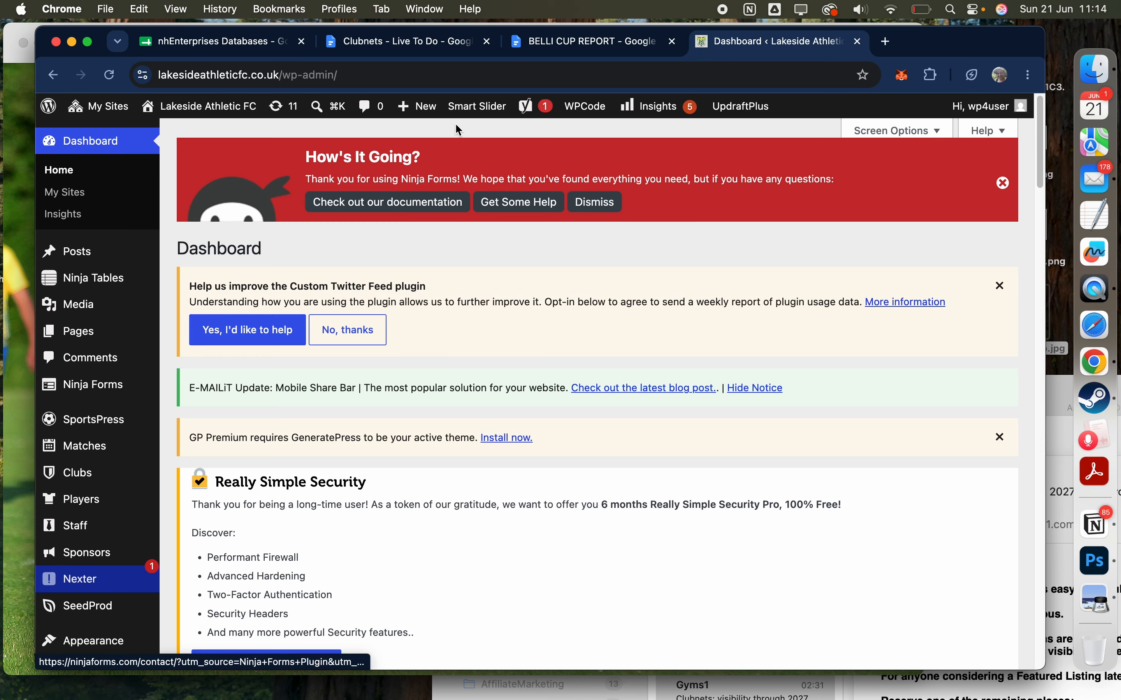
pyautogui.moveTo(430, 112)
pyautogui.click(429, 158)
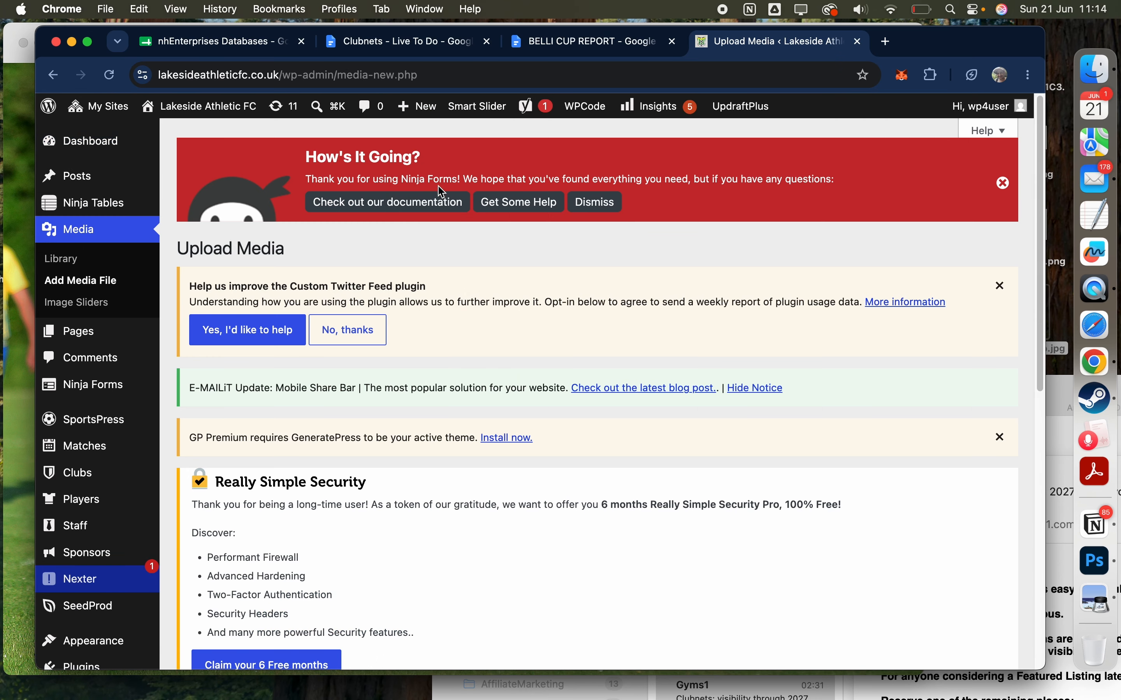
pyautogui.scroll(-8, 489, 405)
pyautogui.scroll(-3, 489, 403)
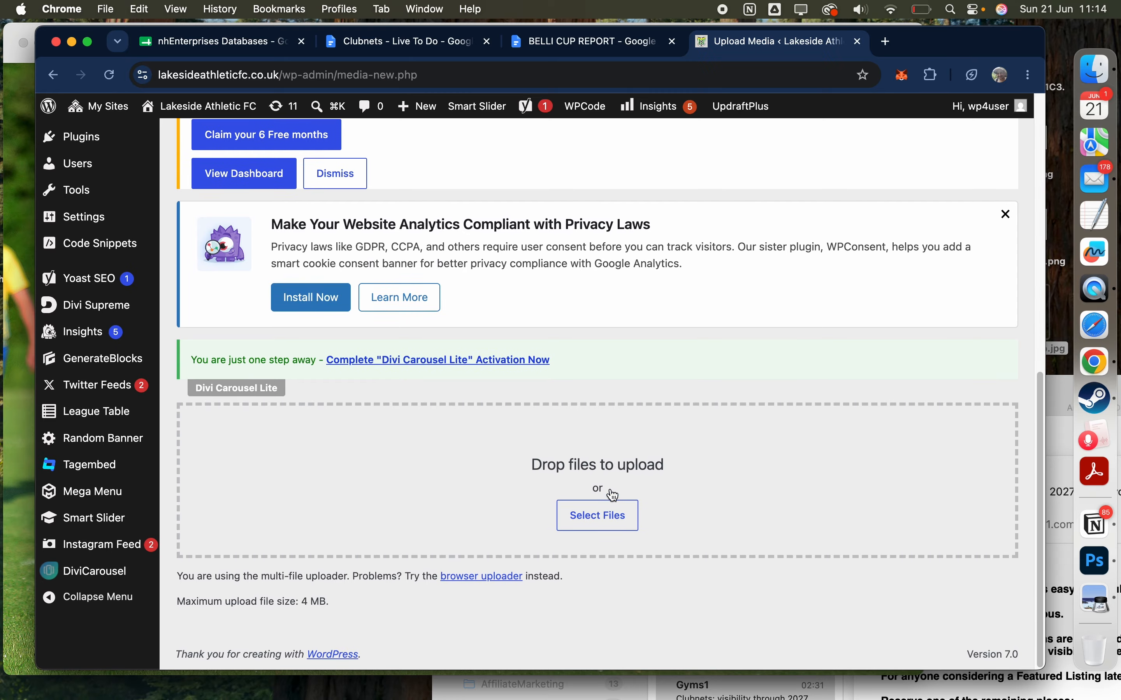
# Step: Upload AM1_1544Web.jpg from the Desktop folder to the media library
pyautogui.click(592, 523)
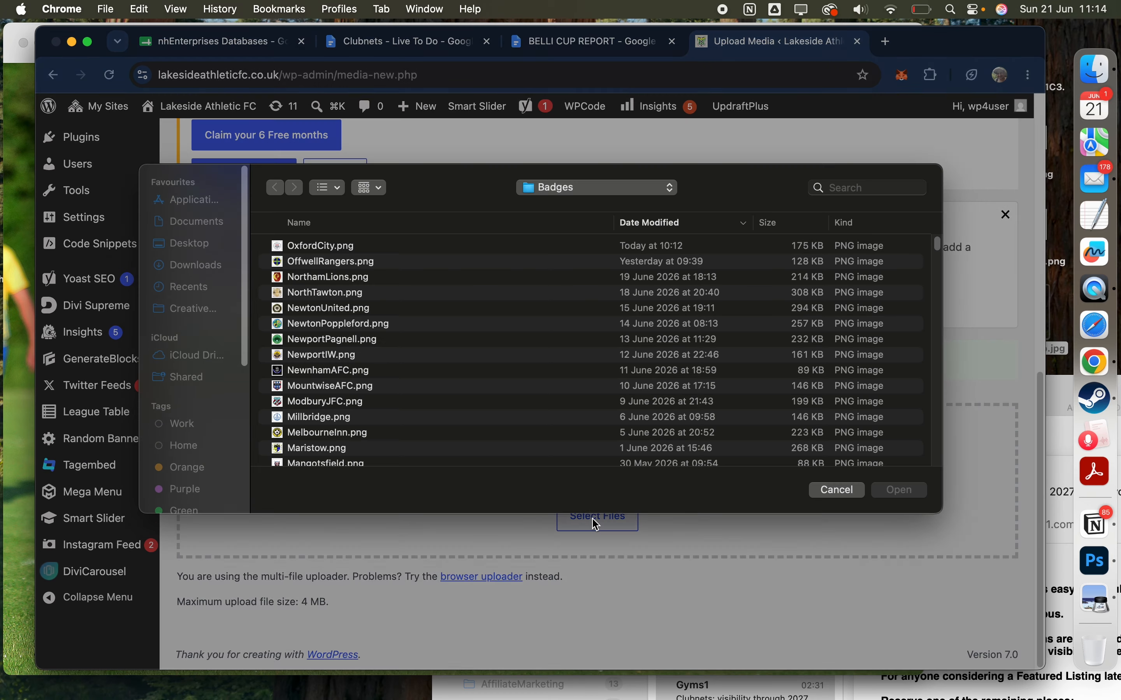
pyautogui.click(194, 255)
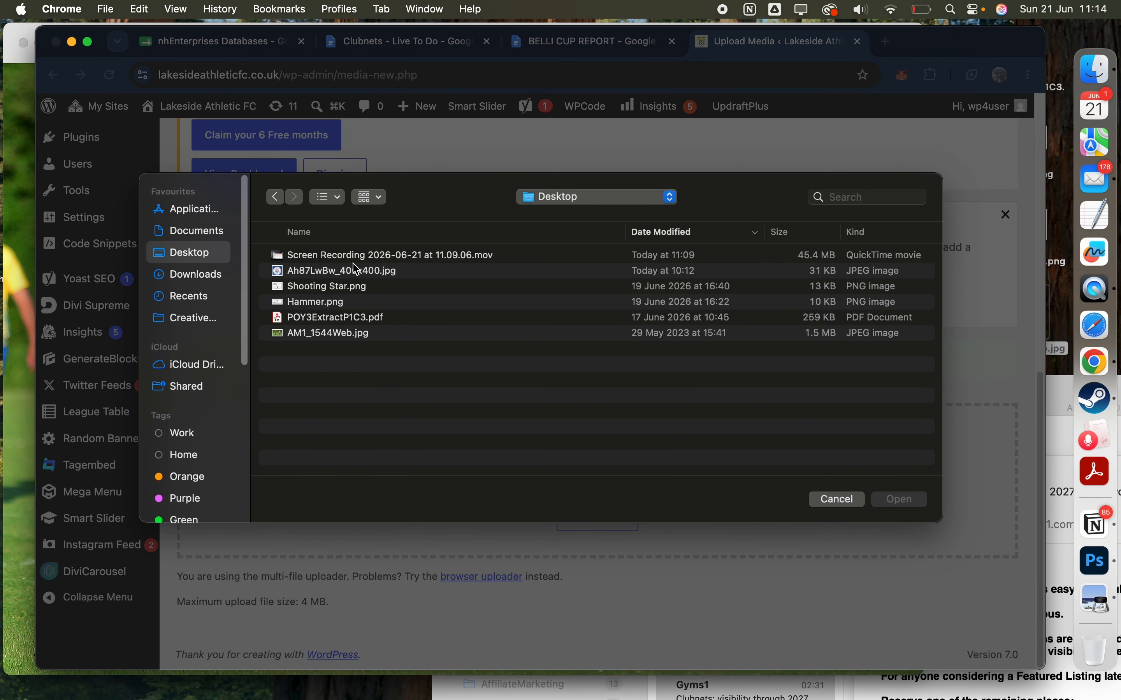
pyautogui.click(334, 331)
pyautogui.click(901, 500)
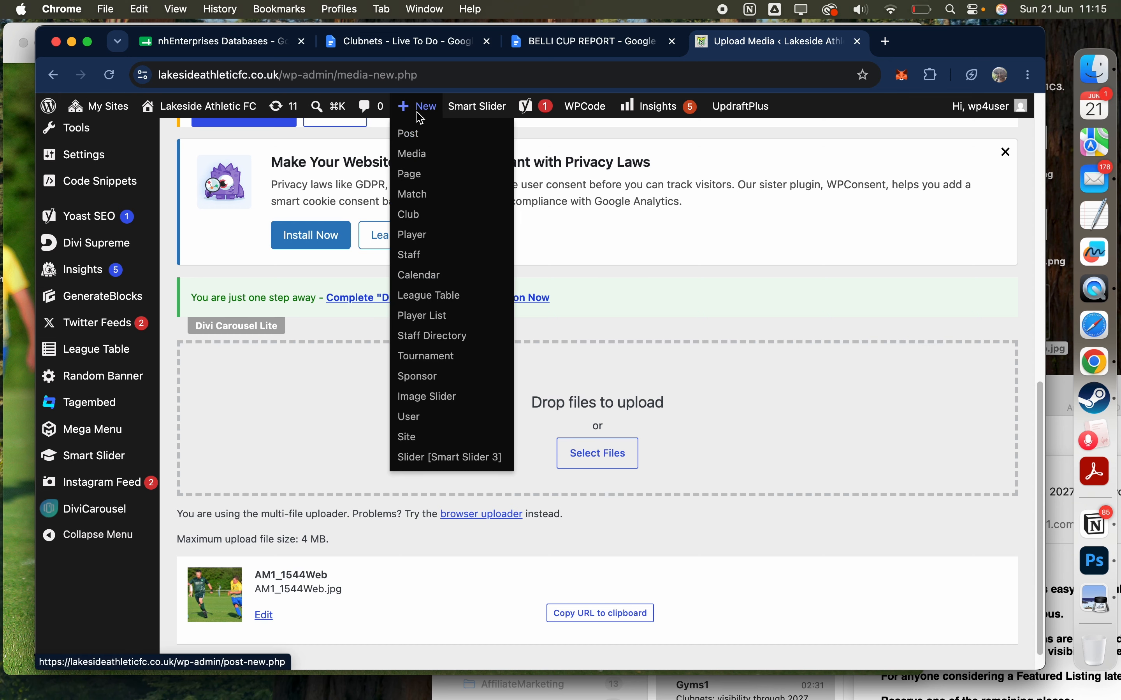
# Step: Create a new post and copy the report's heading "George Belli Cup Final" from the document into its title
pyautogui.click(419, 134)
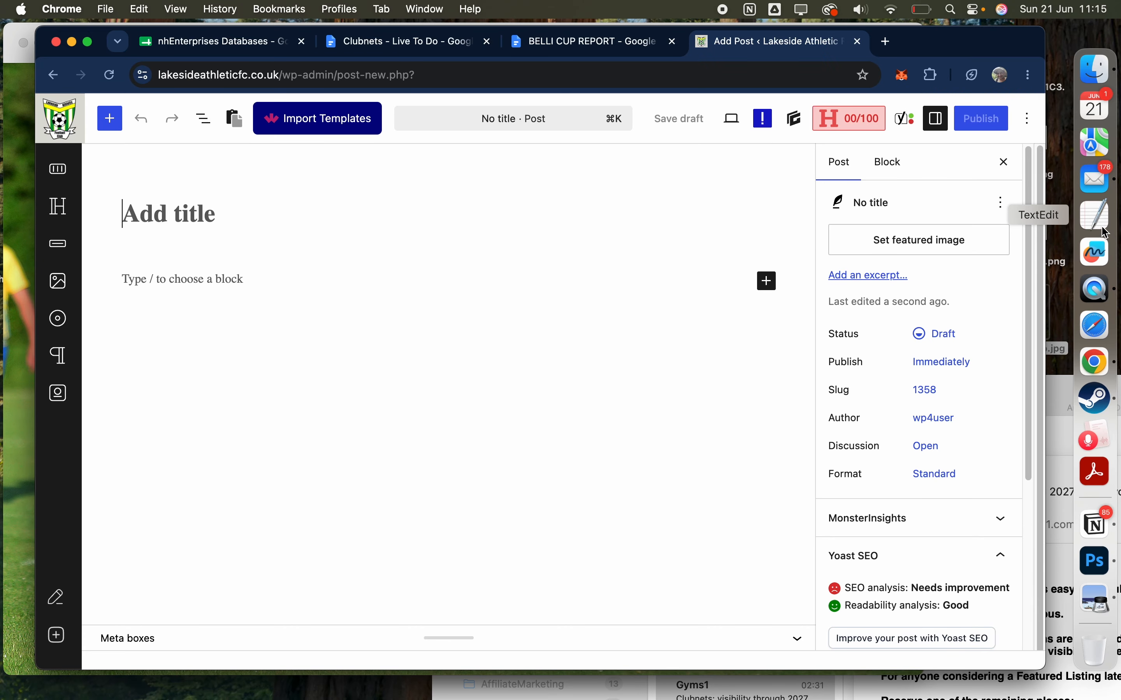
pyautogui.click(592, 41)
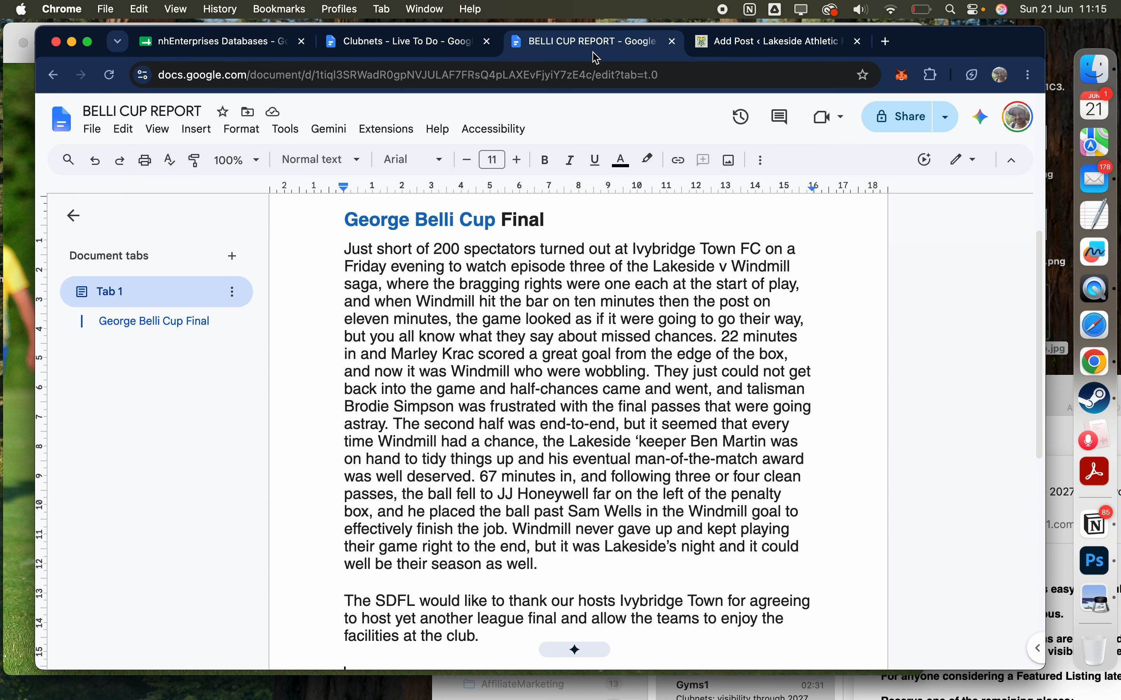
pyautogui.doubleClick(484, 218)
pyautogui.tripleClick(484, 218)
pyautogui.press('super+c')
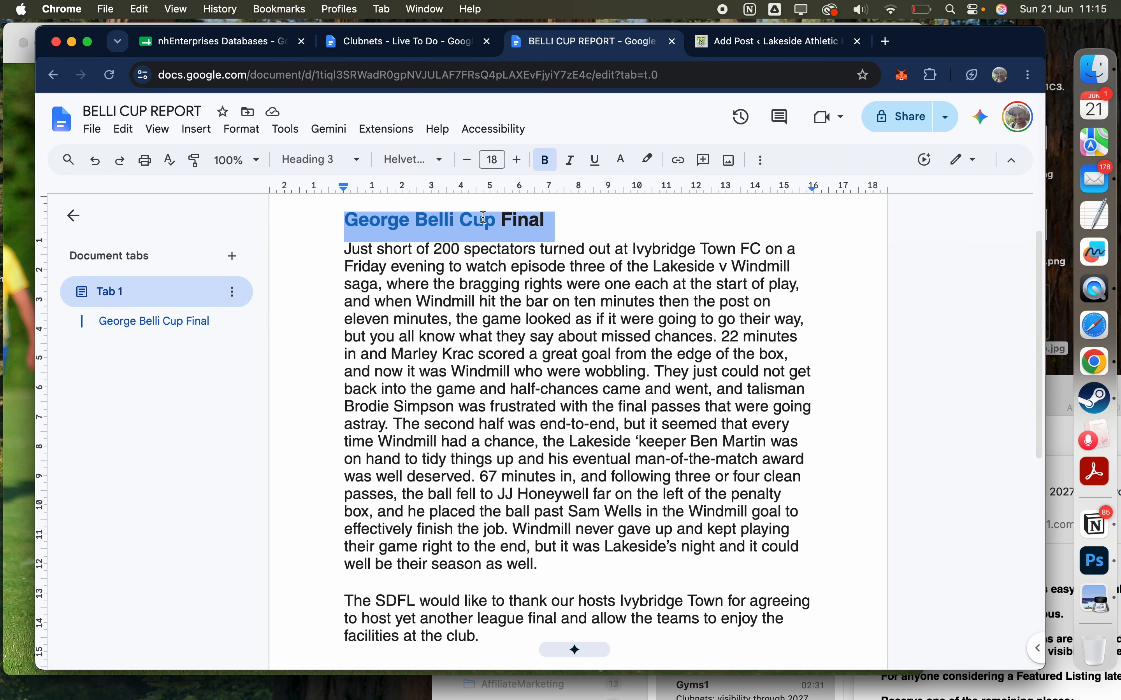
pyautogui.click(748, 46)
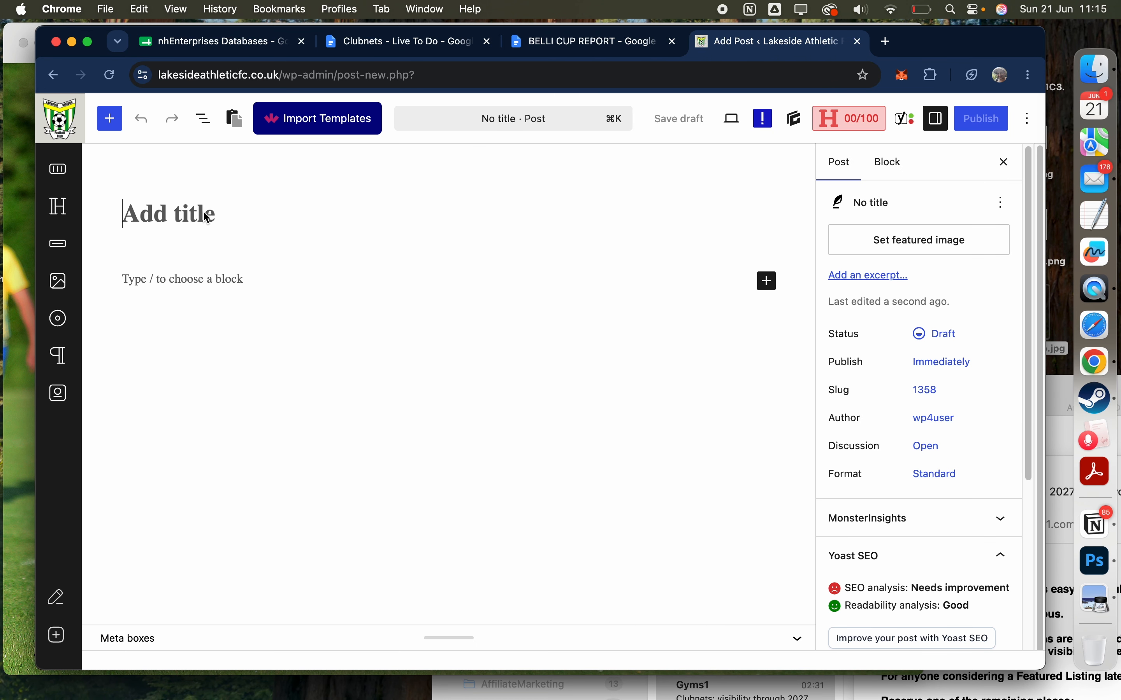
pyautogui.press('super+v')
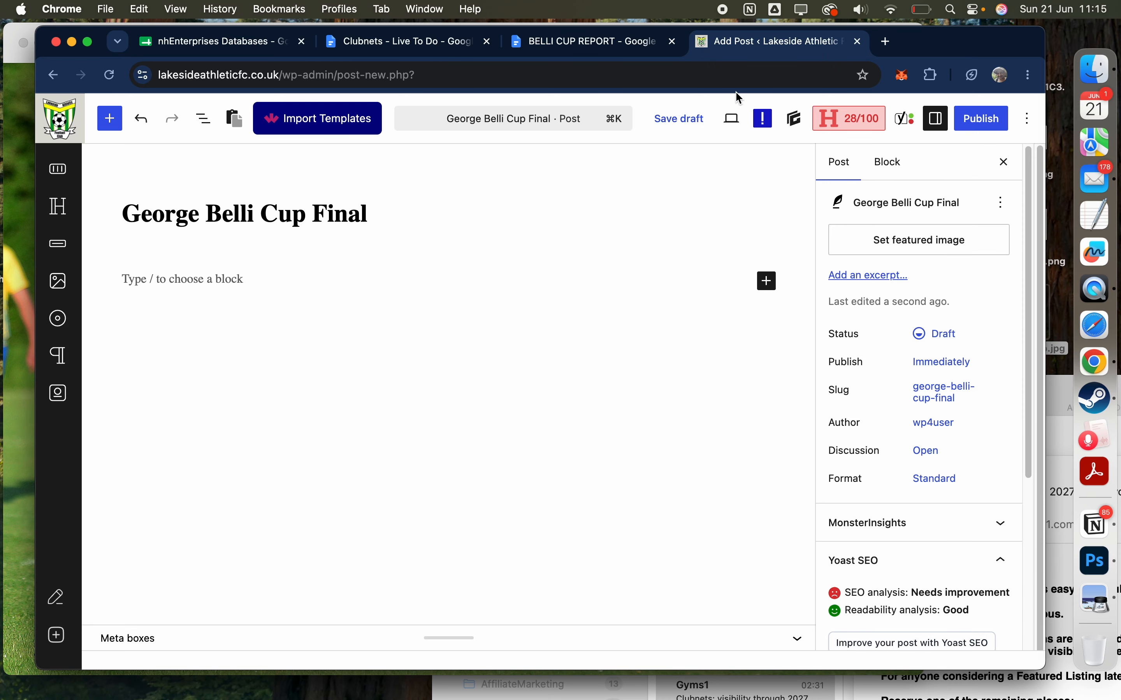
# Step: Copy both body paragraphs of the BELLI CUP REPORT document into the post below its title
pyautogui.click(597, 42)
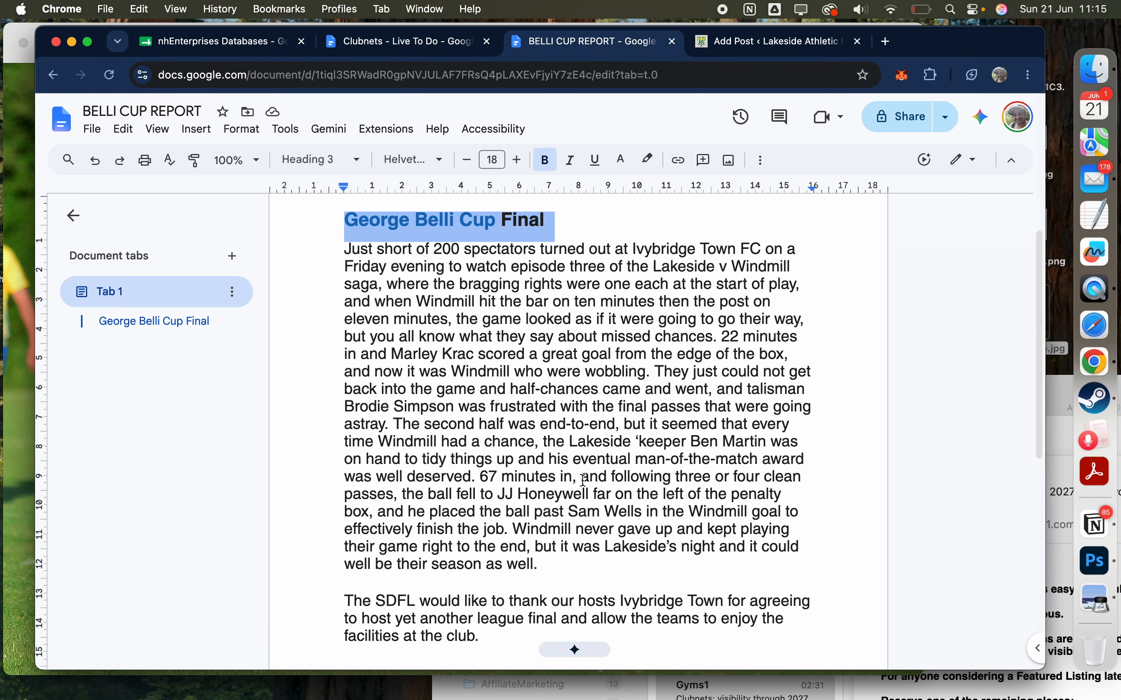
pyautogui.scroll(-2, 584, 487)
pyautogui.moveTo(487, 574); pyautogui.dragTo(345, 277)
pyautogui.press('super+c')
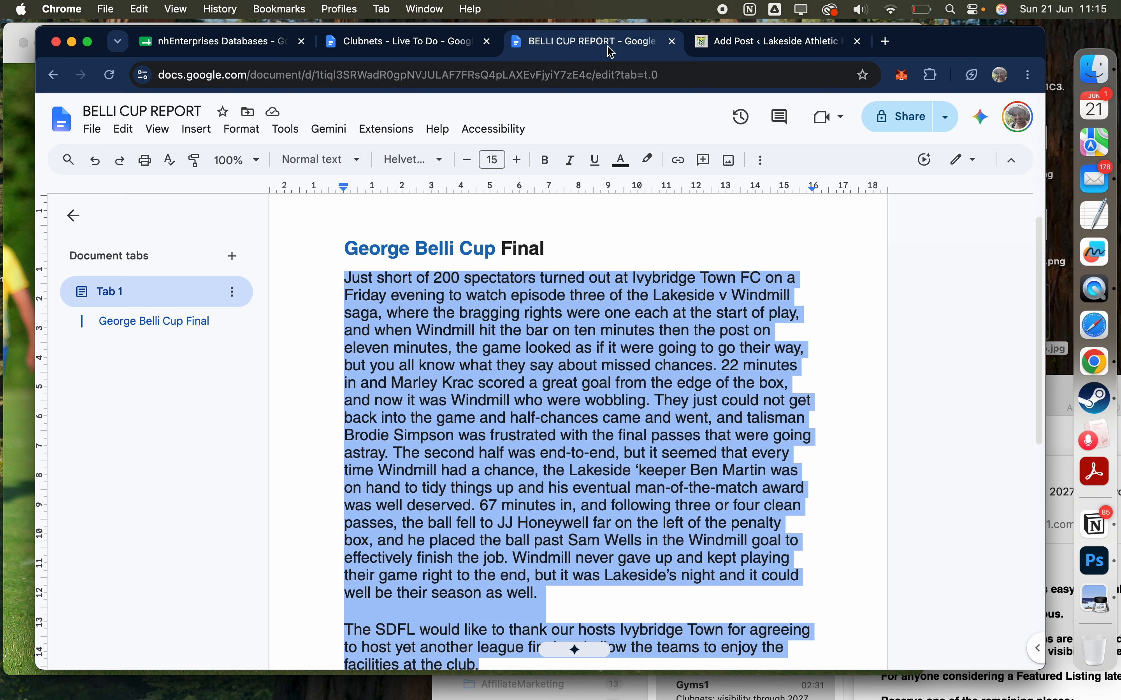
pyautogui.click(739, 51)
pyautogui.click(233, 278)
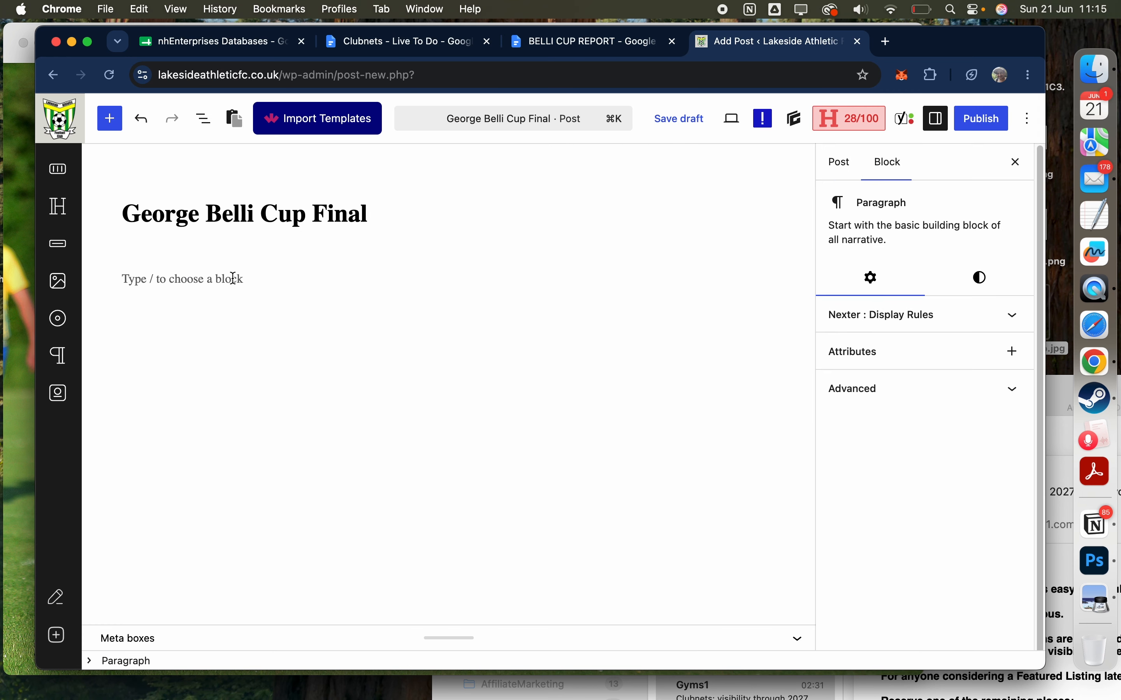
pyautogui.press('super+v')
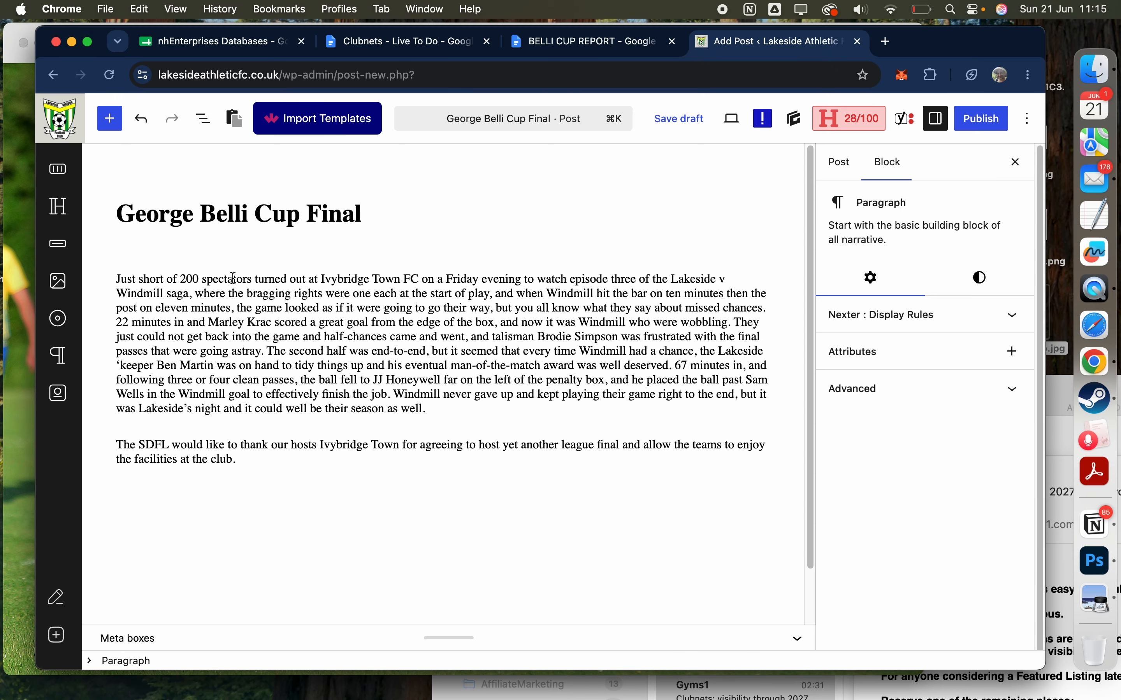
# Step: Set the font size of both paragraphs in the post to M
pyautogui.click(261, 322)
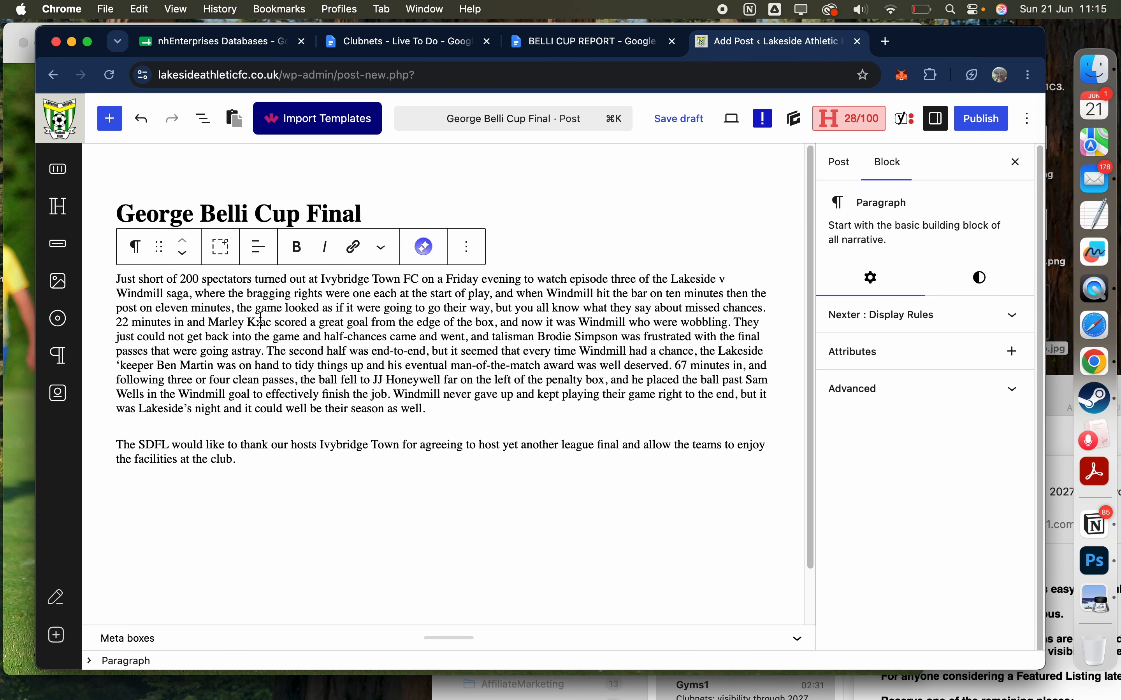
pyautogui.click(982, 280)
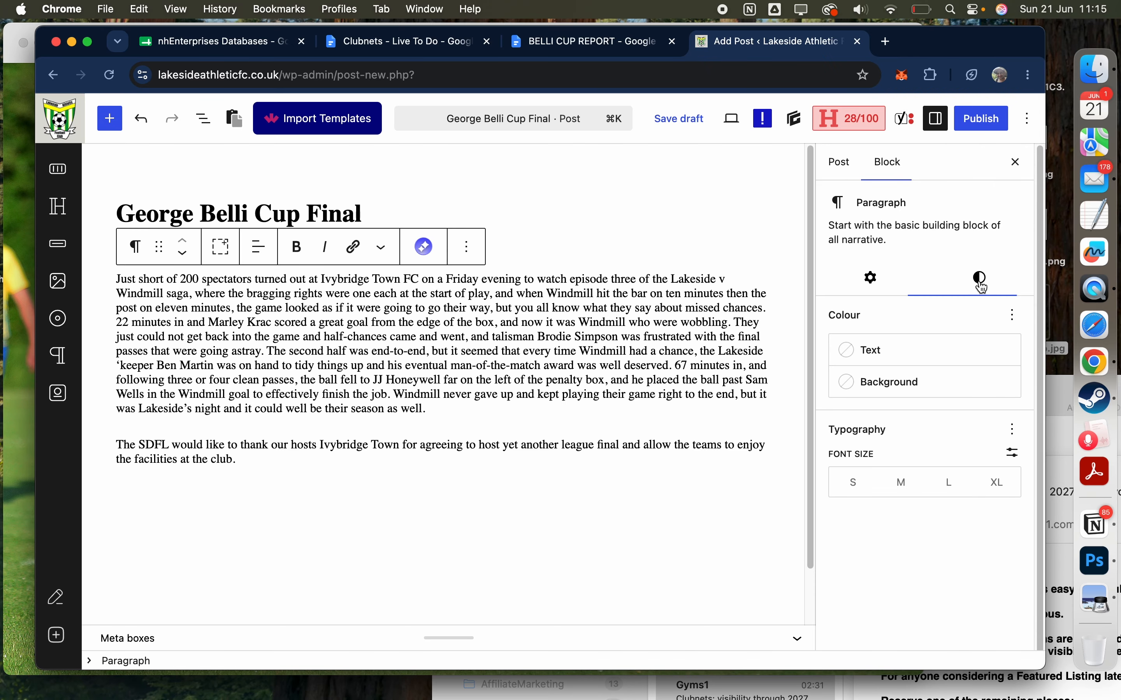
pyautogui.click(909, 482)
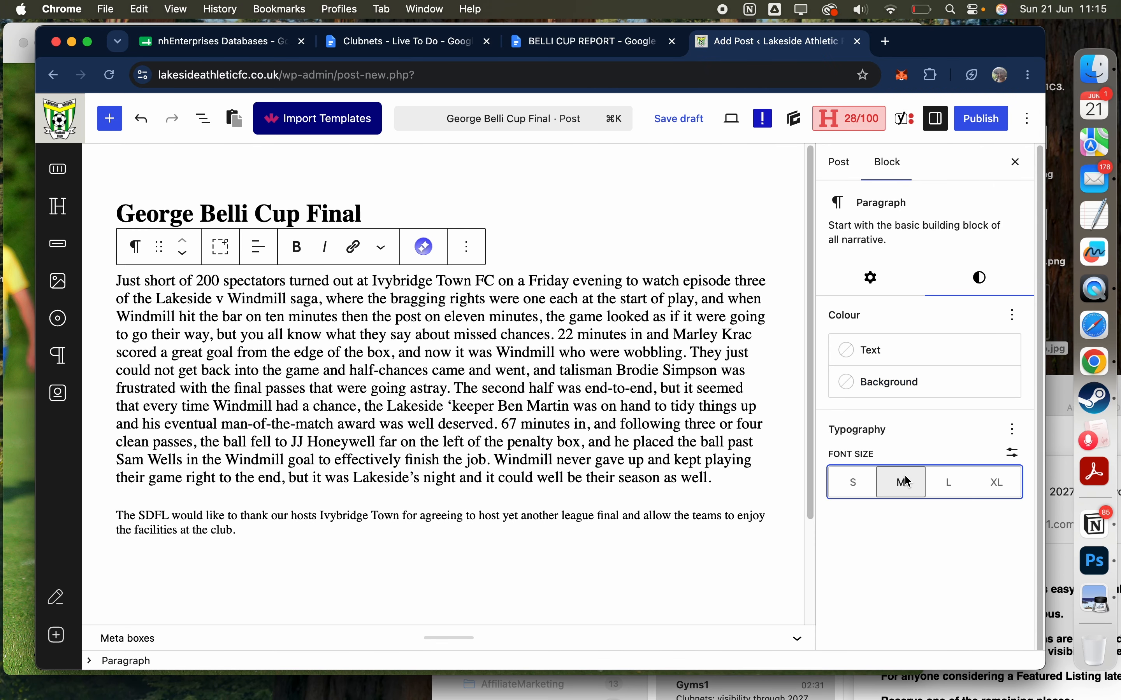
pyautogui.click(568, 519)
pyautogui.click(982, 280)
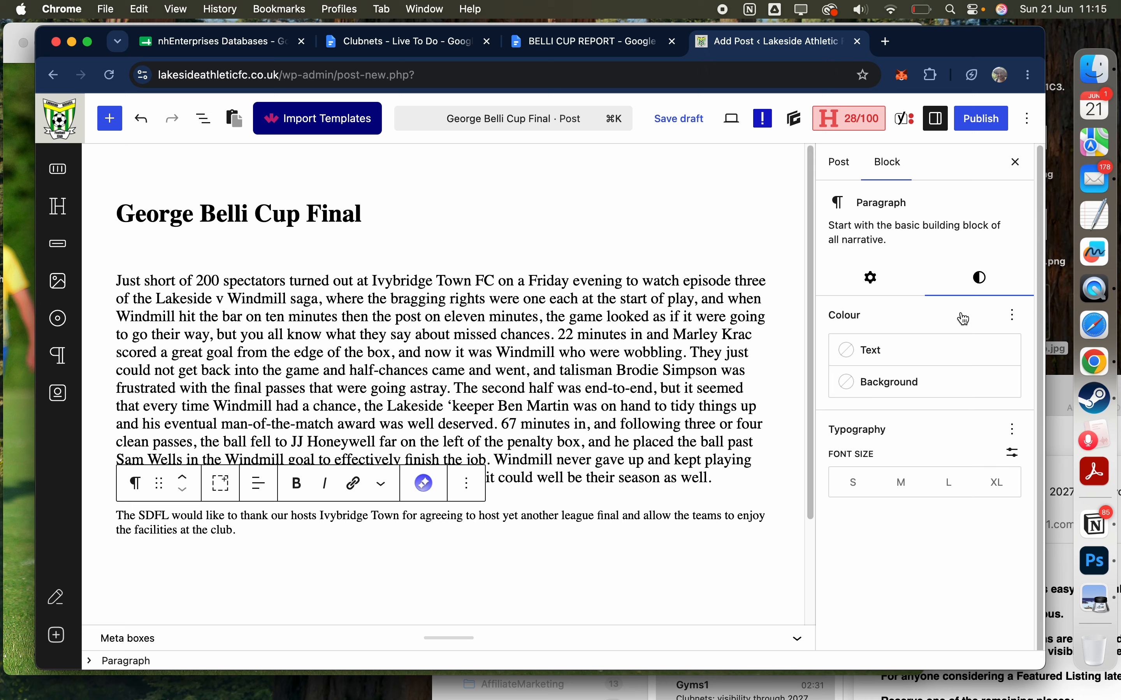
pyautogui.click(903, 485)
# Step: Insert an empty block between the post title and the paragraph beginning "Just short of 200 spectators" and place the cursor in it
pyautogui.click(544, 319)
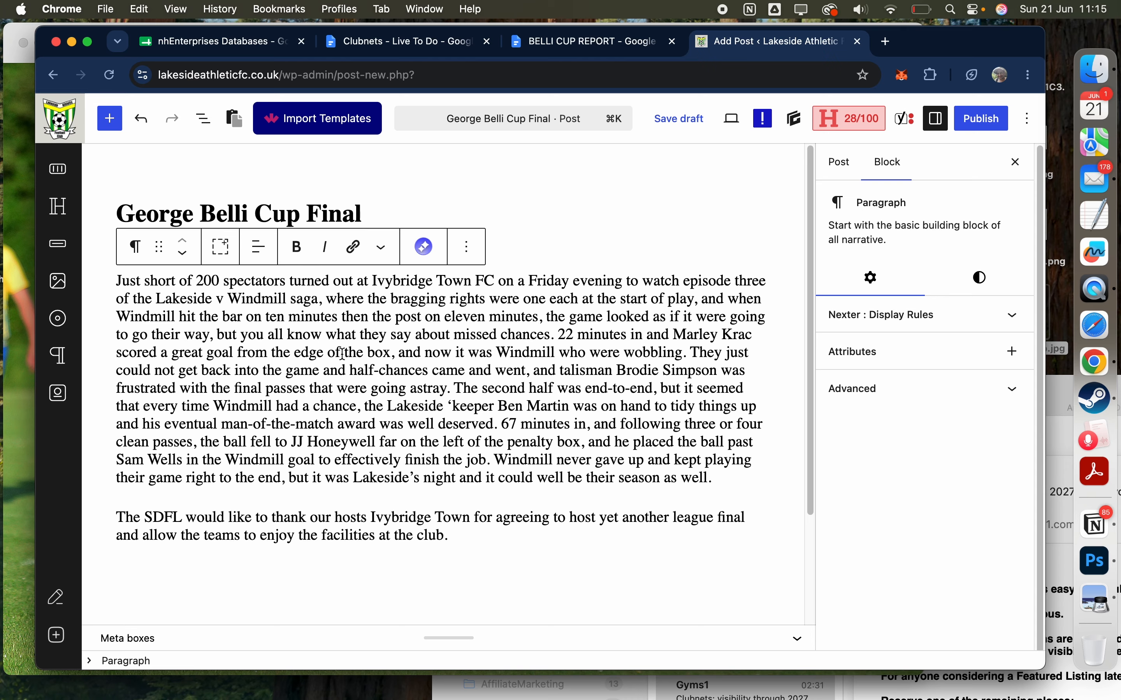
pyautogui.click(130, 506)
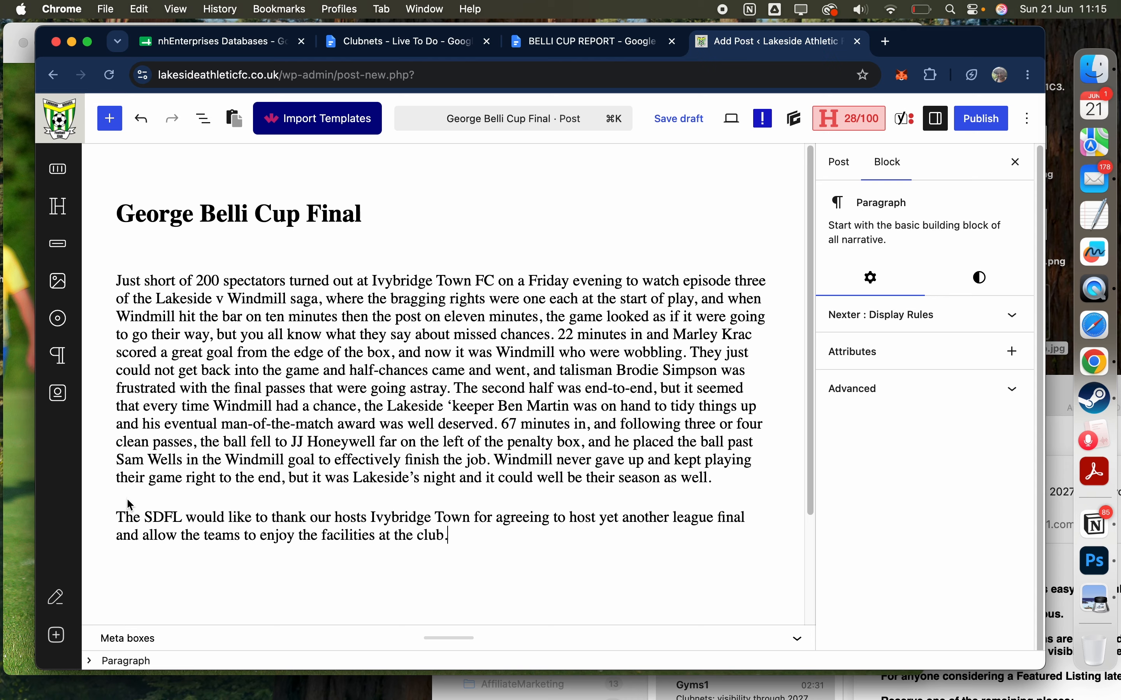
pyautogui.click(119, 286)
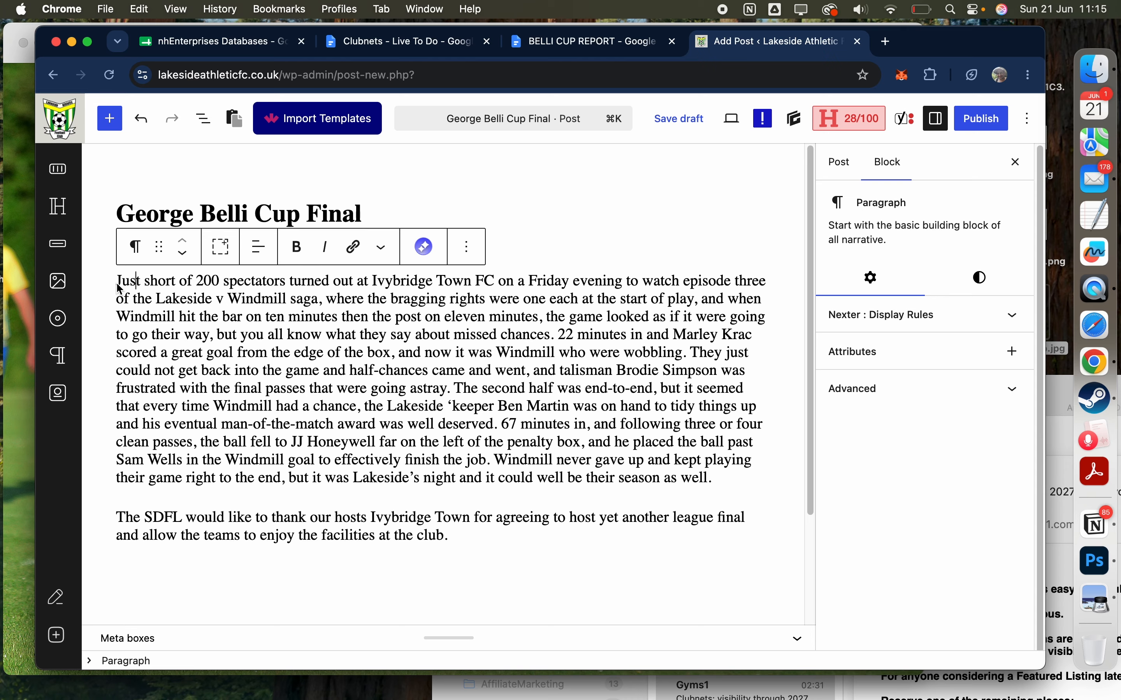
pyautogui.press('Return')
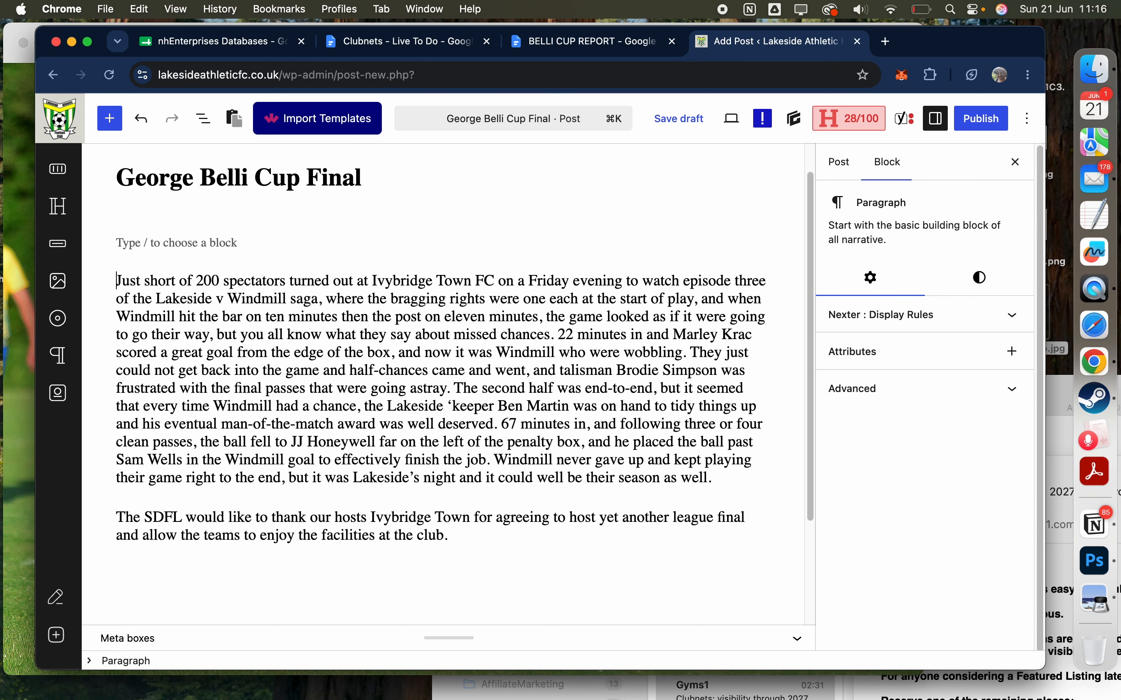
pyautogui.click(137, 260)
pyautogui.click(140, 239)
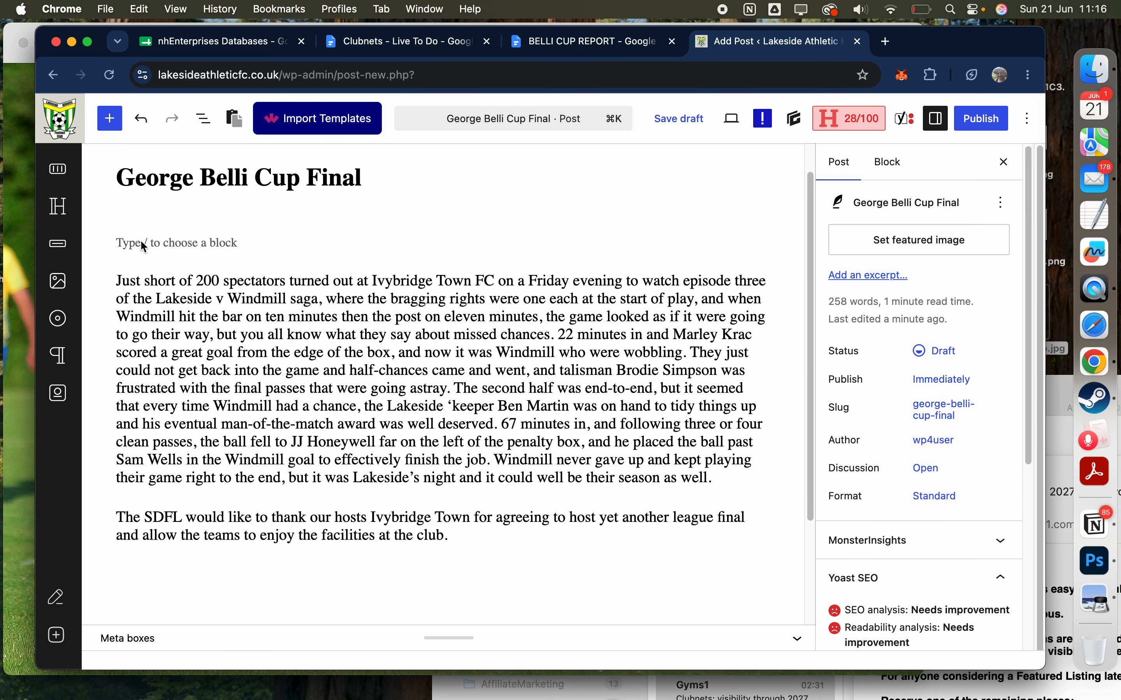
# Step: Enter "Heading" in the empty block above the first paragraph and add a block reading "Sub-heading" above the paragraph beginning "The SDFL would like"
pyautogui.click(140, 239)
pyautogui.write('Heading')
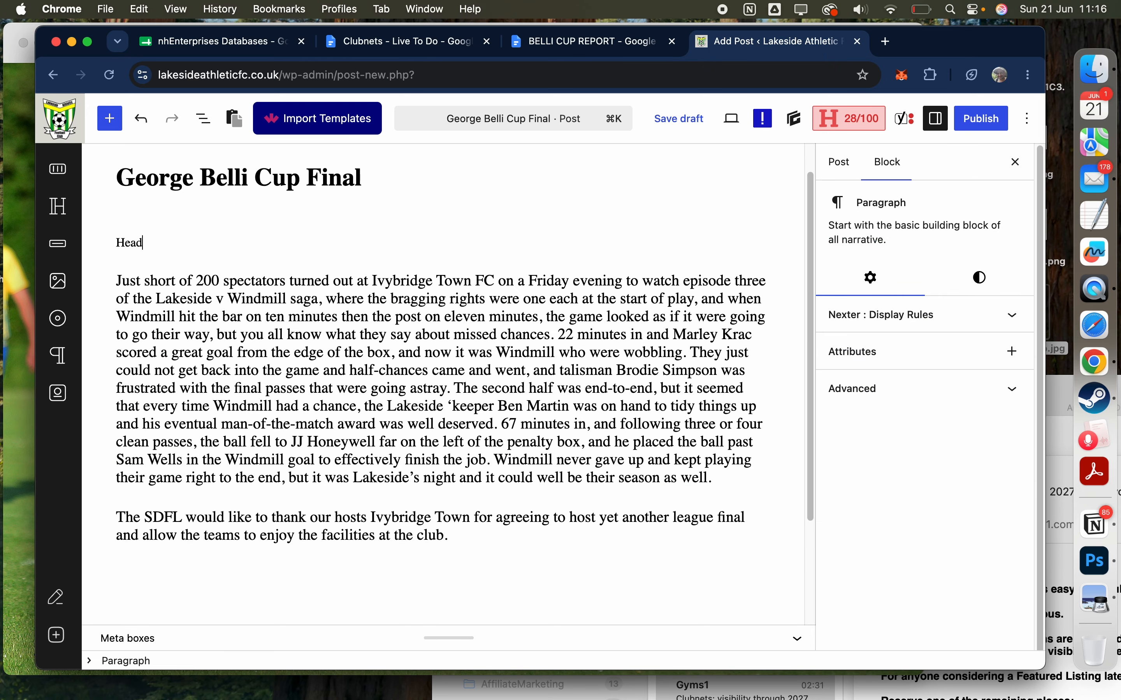
pyautogui.click(139, 499)
pyautogui.click(115, 516)
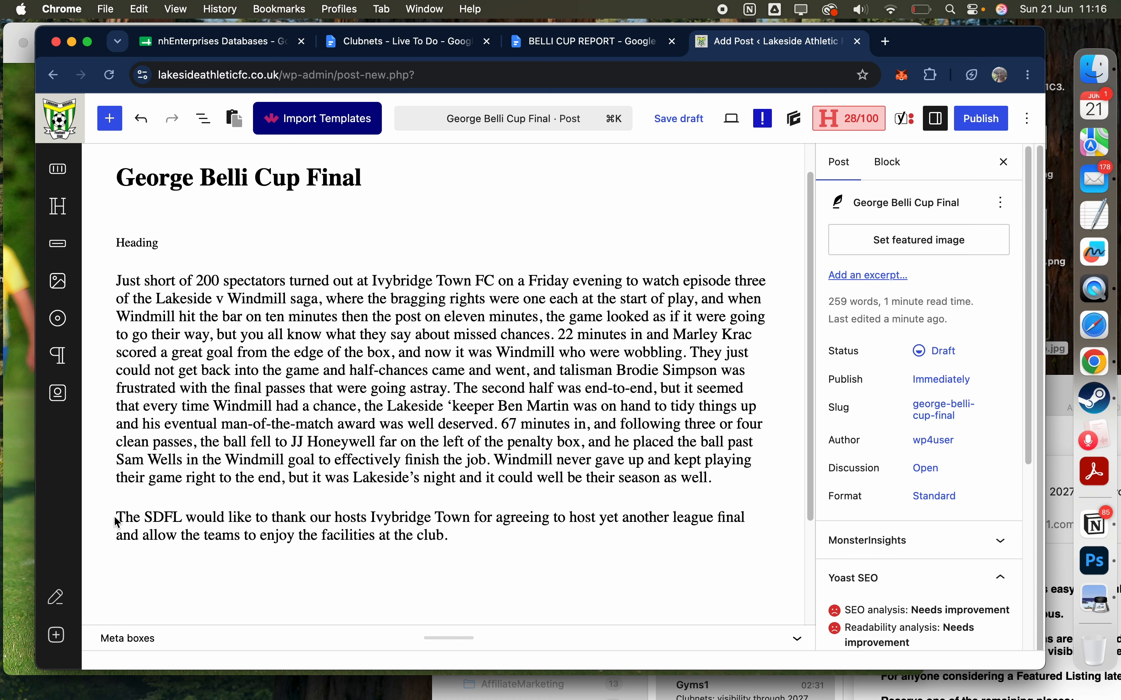
pyautogui.click(116, 517)
pyautogui.press('Return')
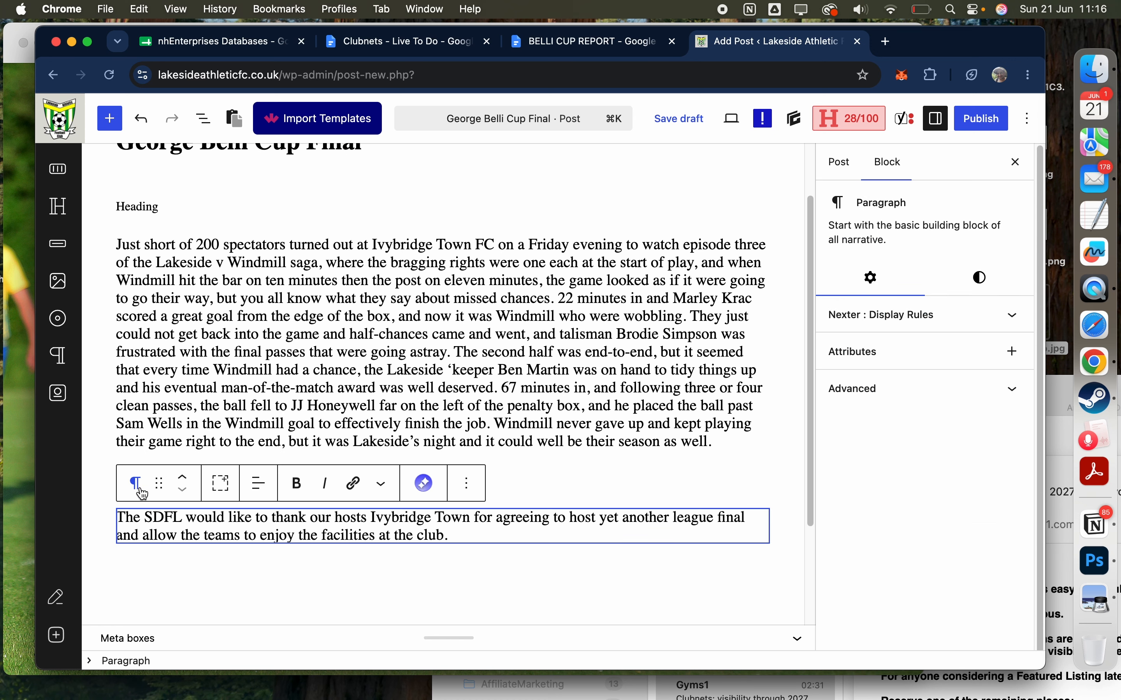
pyautogui.click(108, 471)
pyautogui.click(142, 479)
pyautogui.write('S')
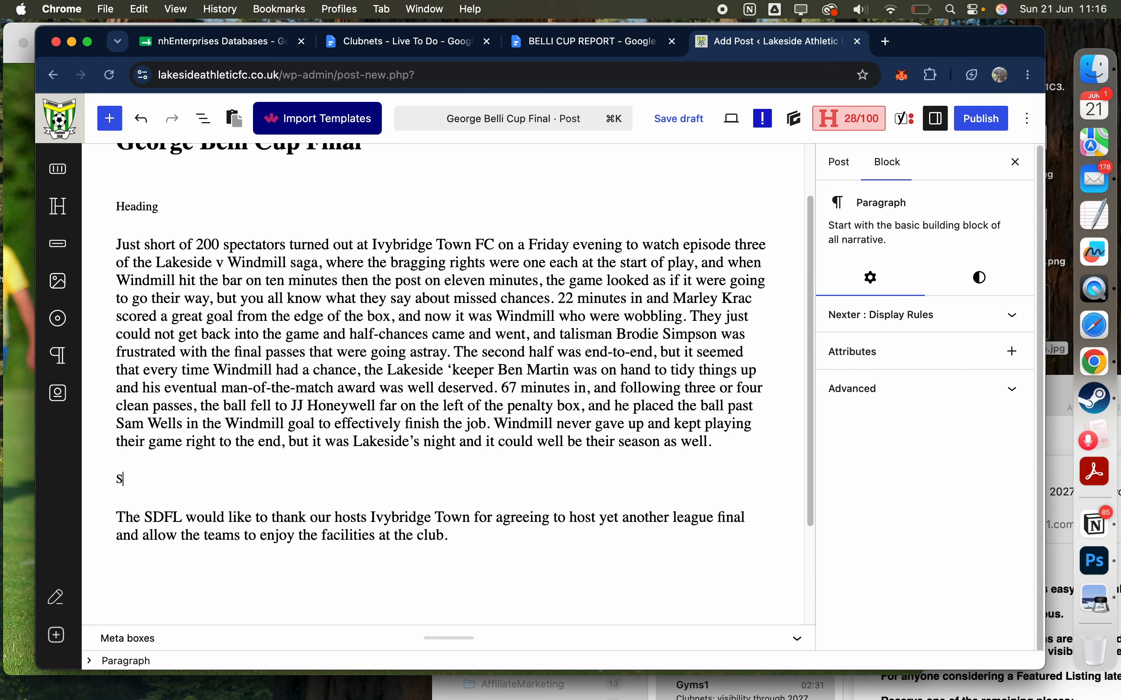
pyautogui.write('ub-h')
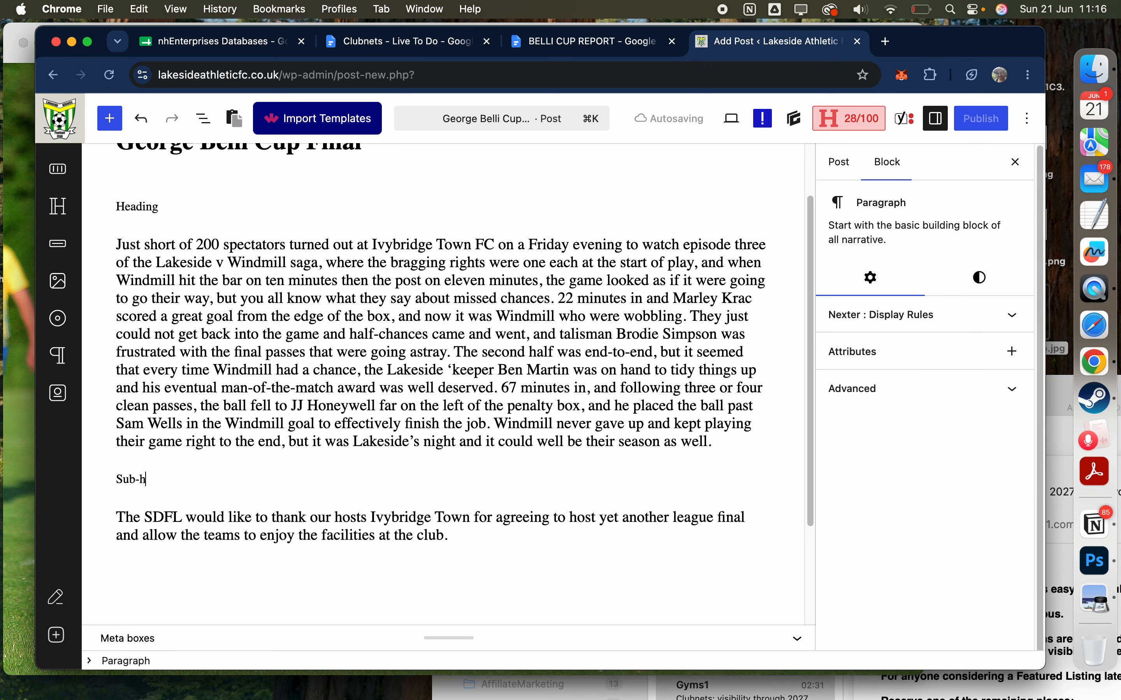
pyautogui.write('eading')
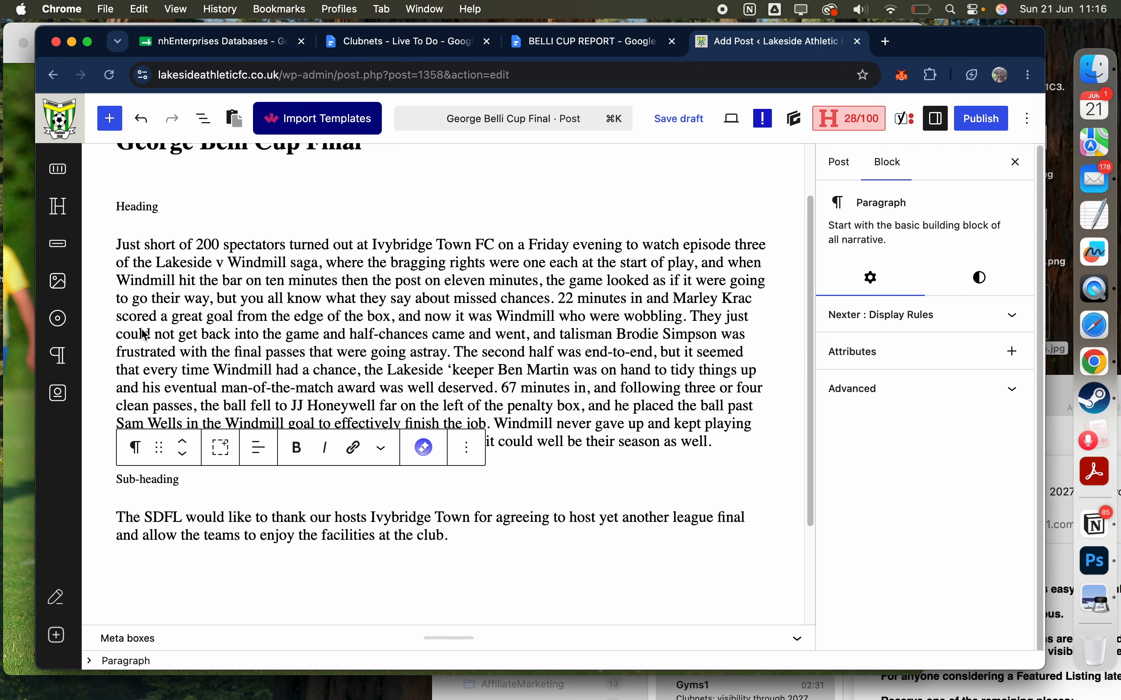
# Step: Transform the "Heading" paragraph above the match report into a Heading 2 block
pyautogui.doubleClick(135, 208)
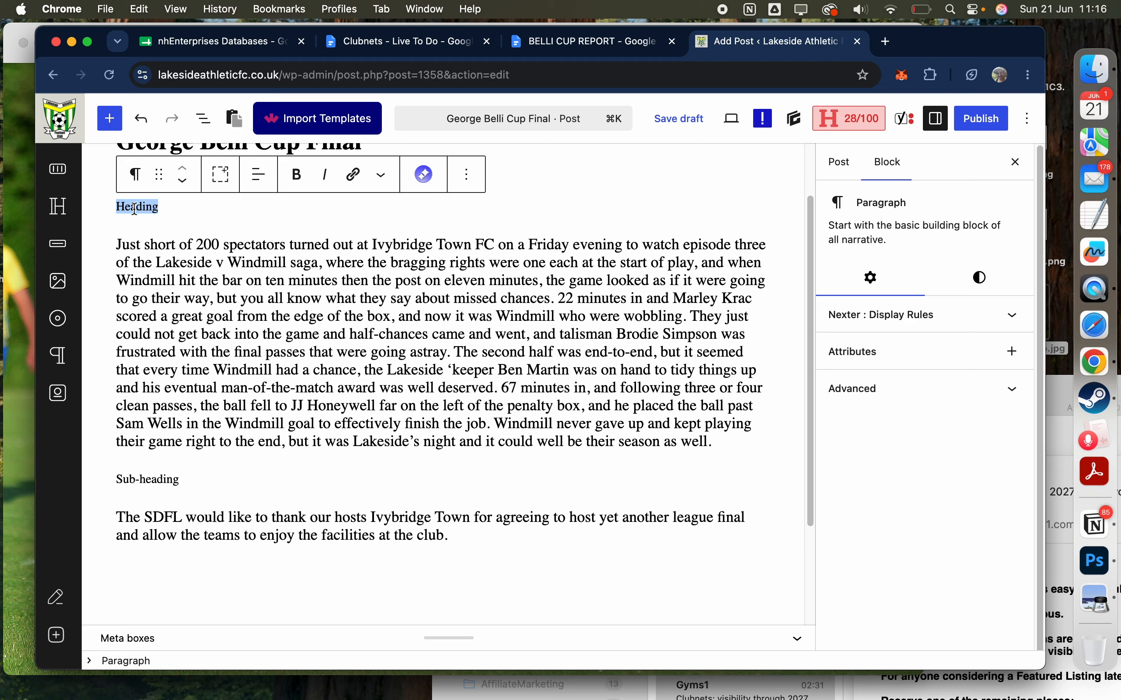
pyautogui.click(136, 183)
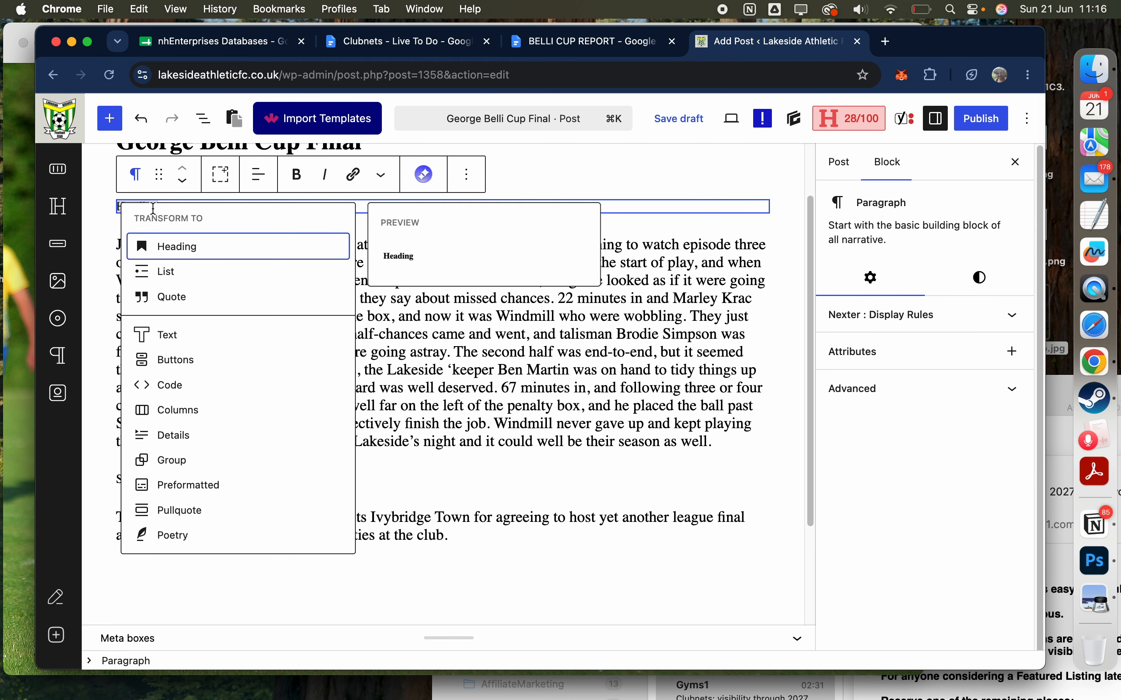
pyautogui.click(170, 246)
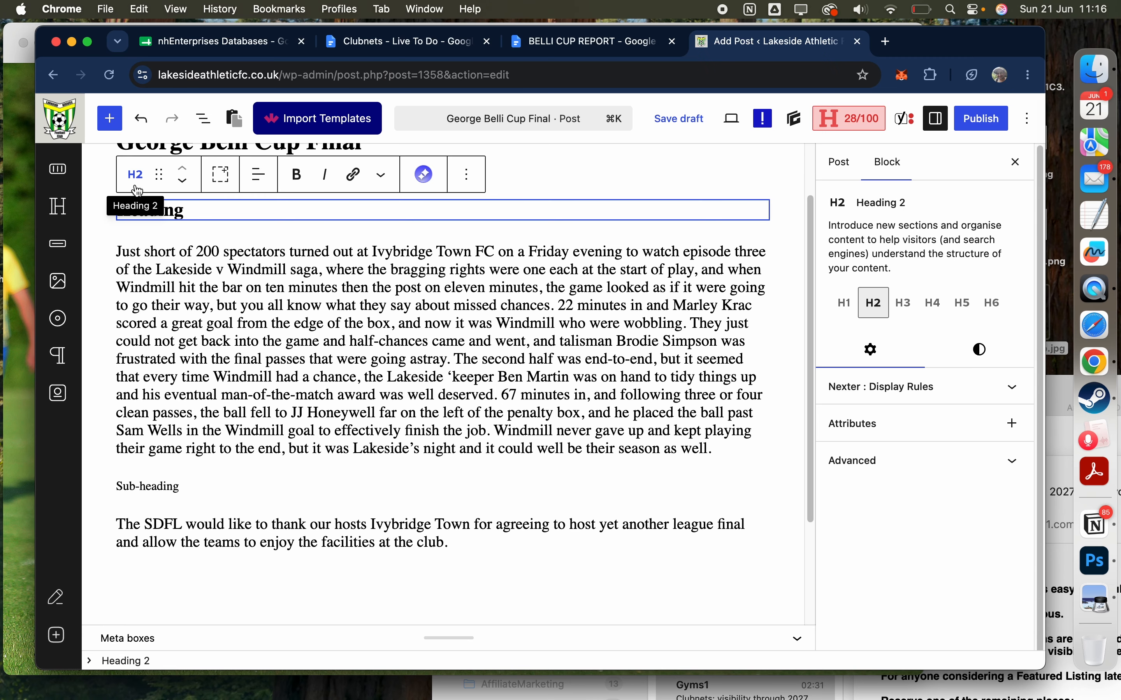
# Step: Transform the "Sub-heading" paragraph into a heading block of a smaller level than "Heading" and save the draft
pyautogui.doubleClick(141, 482)
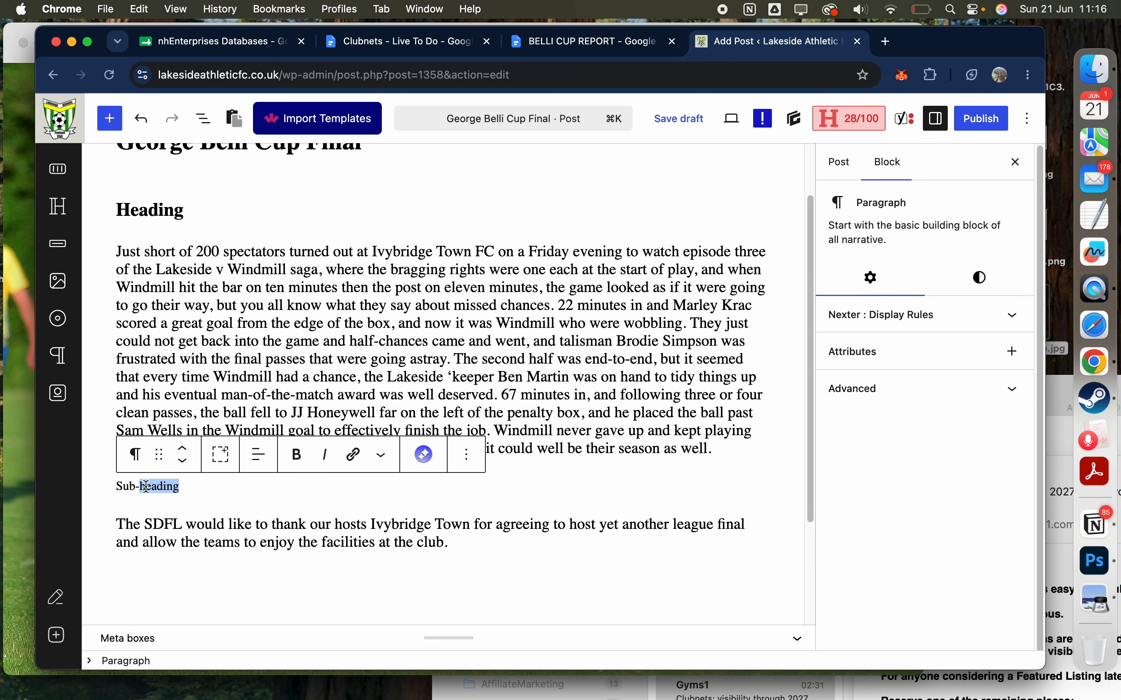
pyautogui.tripleClick(142, 481)
pyautogui.click(134, 455)
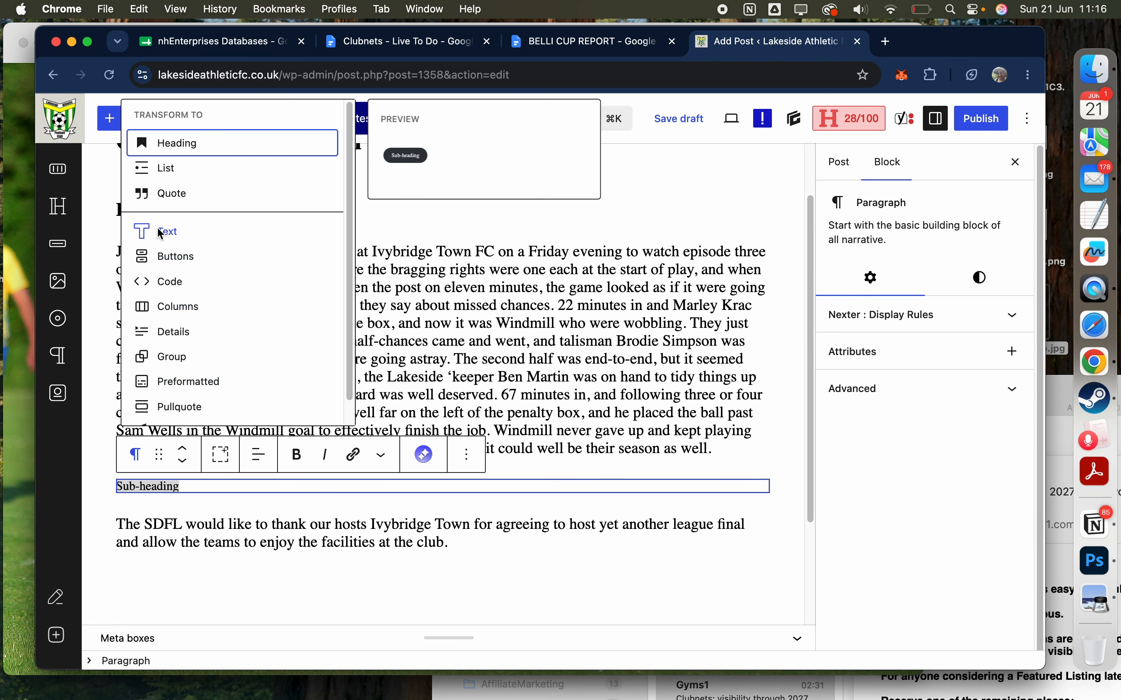
pyautogui.click(175, 143)
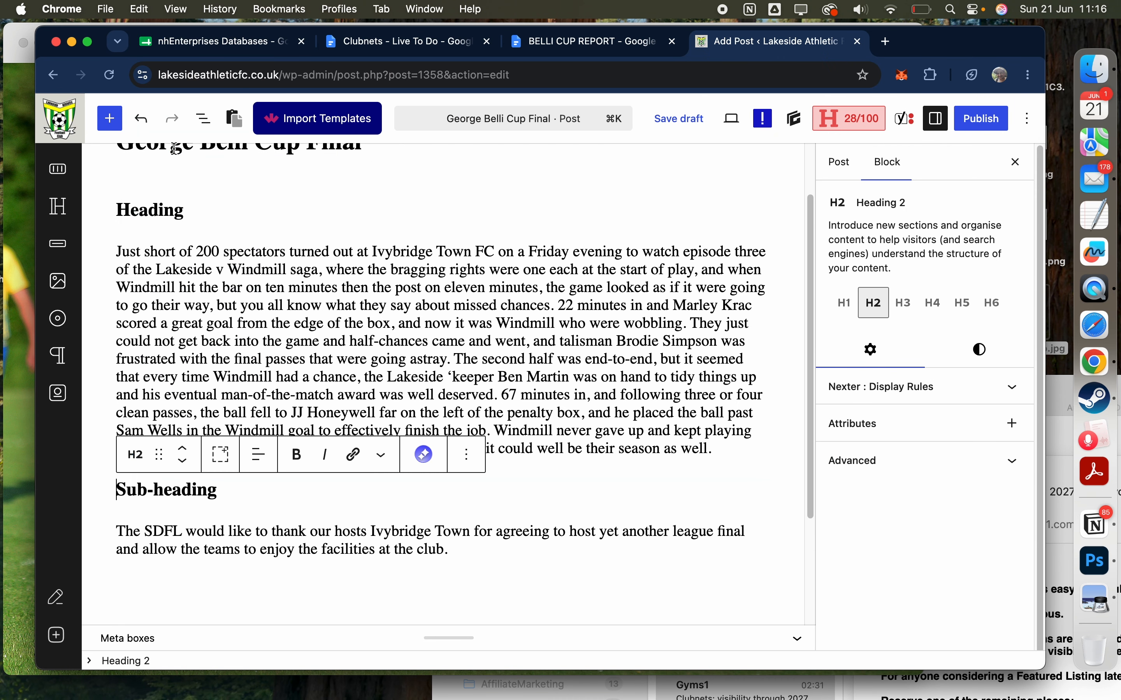
pyautogui.click(136, 455)
pyautogui.click(173, 207)
pyautogui.click(331, 296)
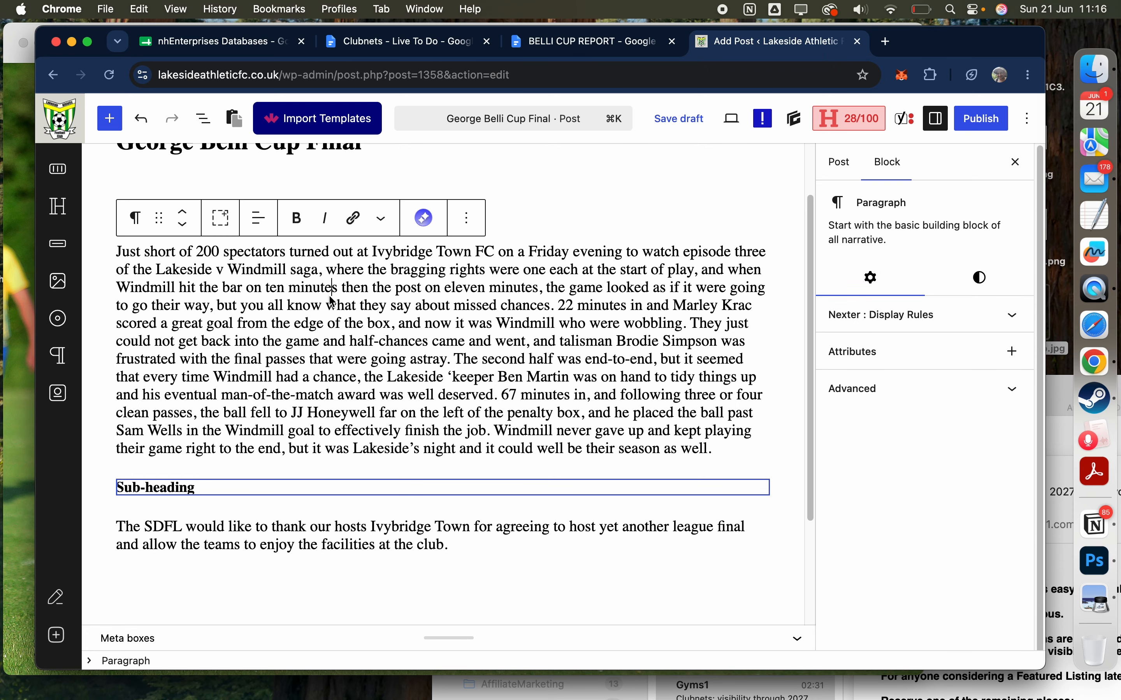
pyautogui.click(680, 124)
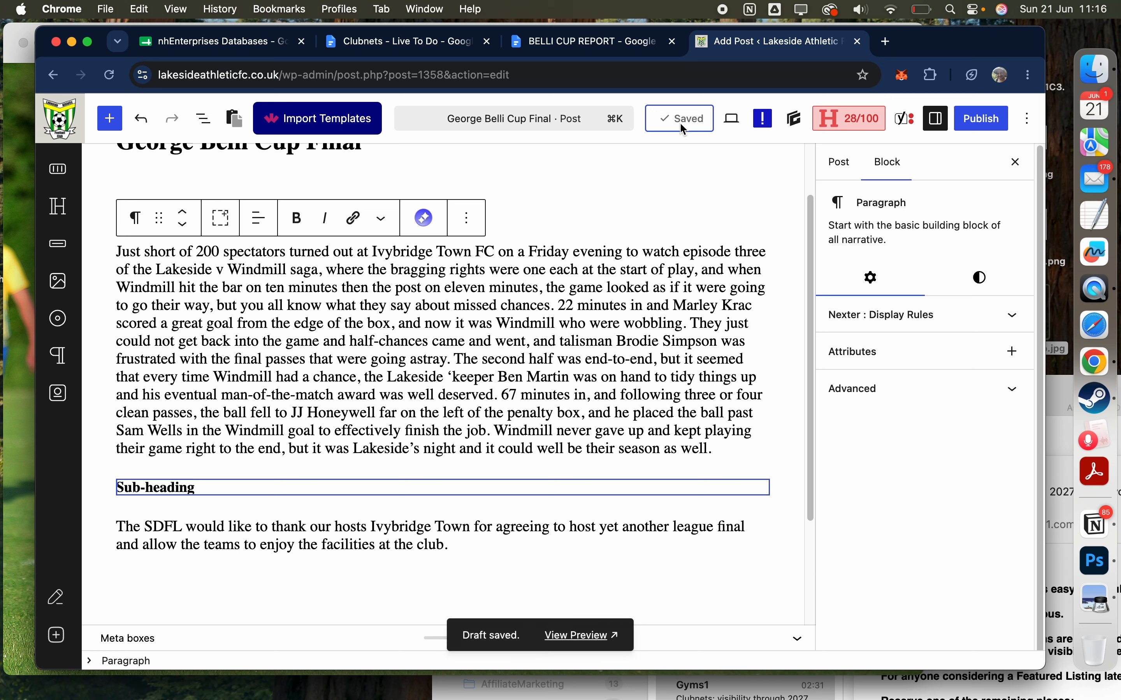
# Step: Set the AM1_1544Web photo from the media library as the post's featured image and save the draft
pyautogui.click(849, 170)
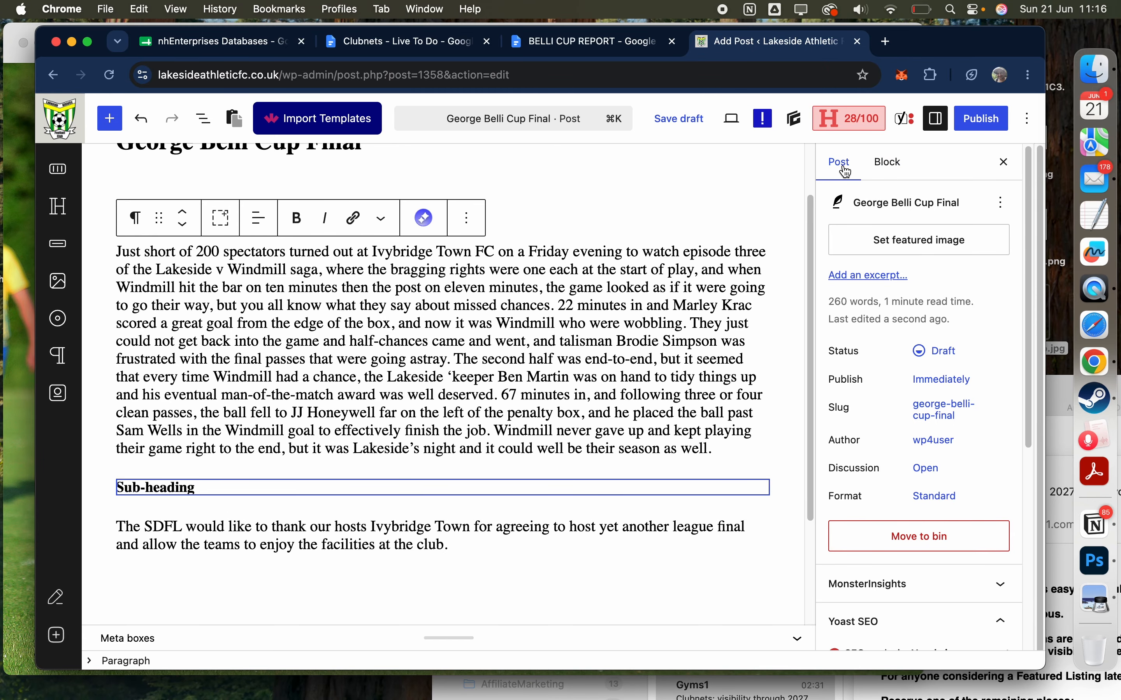
pyautogui.click(919, 240)
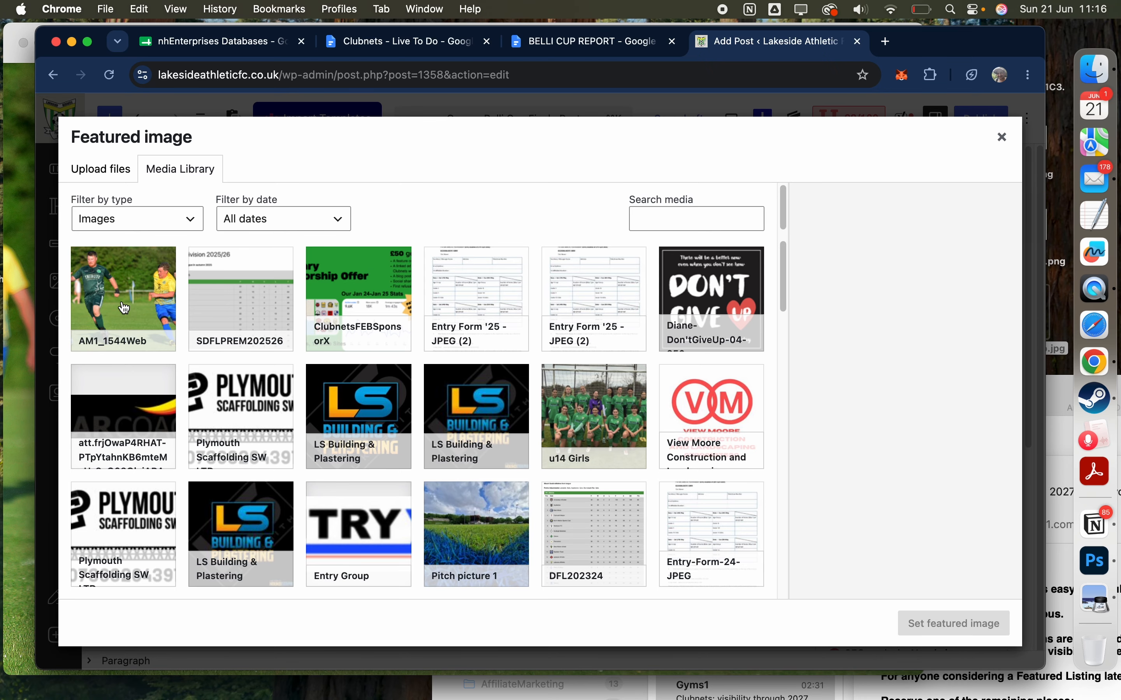
pyautogui.click(124, 308)
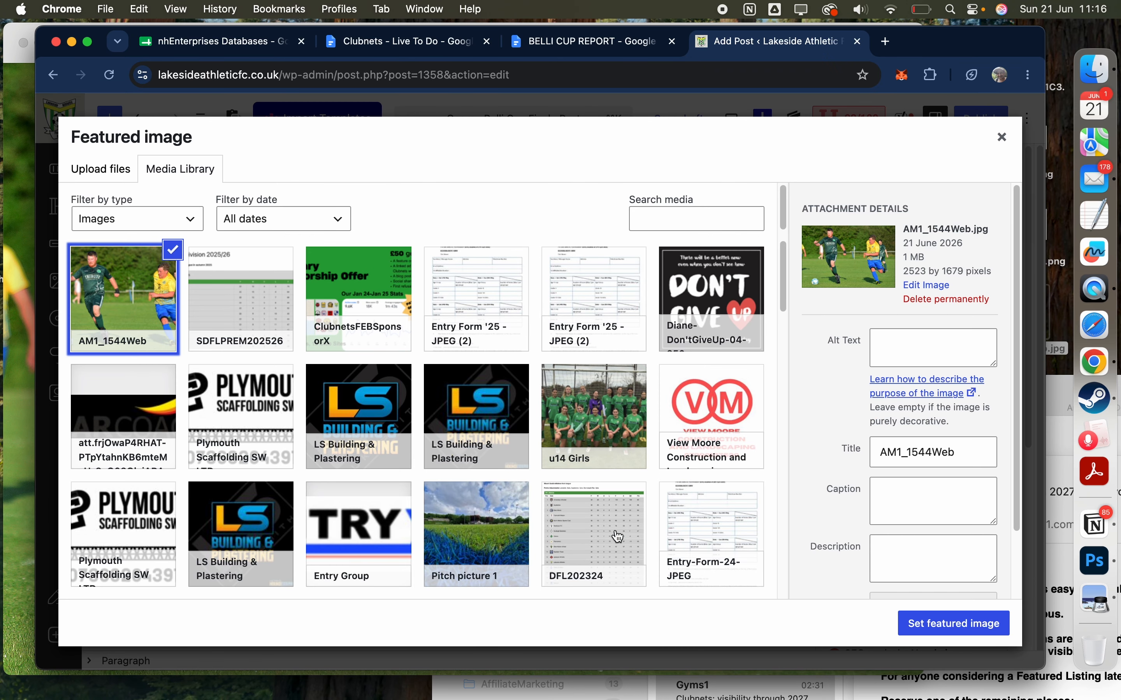
pyautogui.click(931, 625)
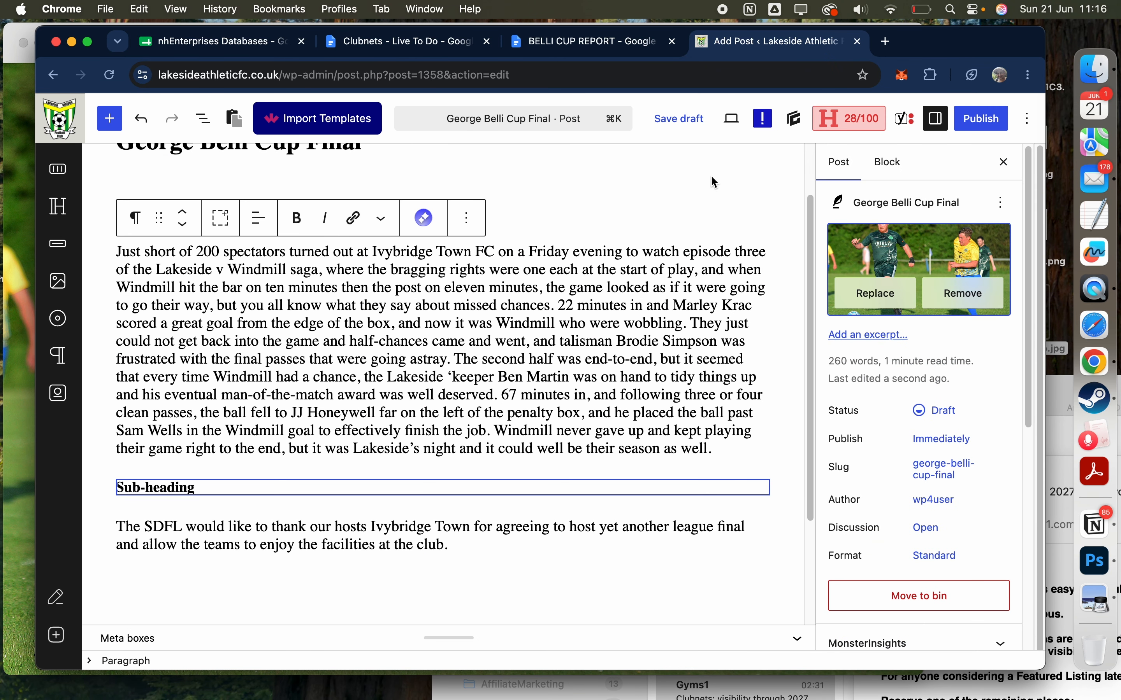
pyautogui.click(681, 120)
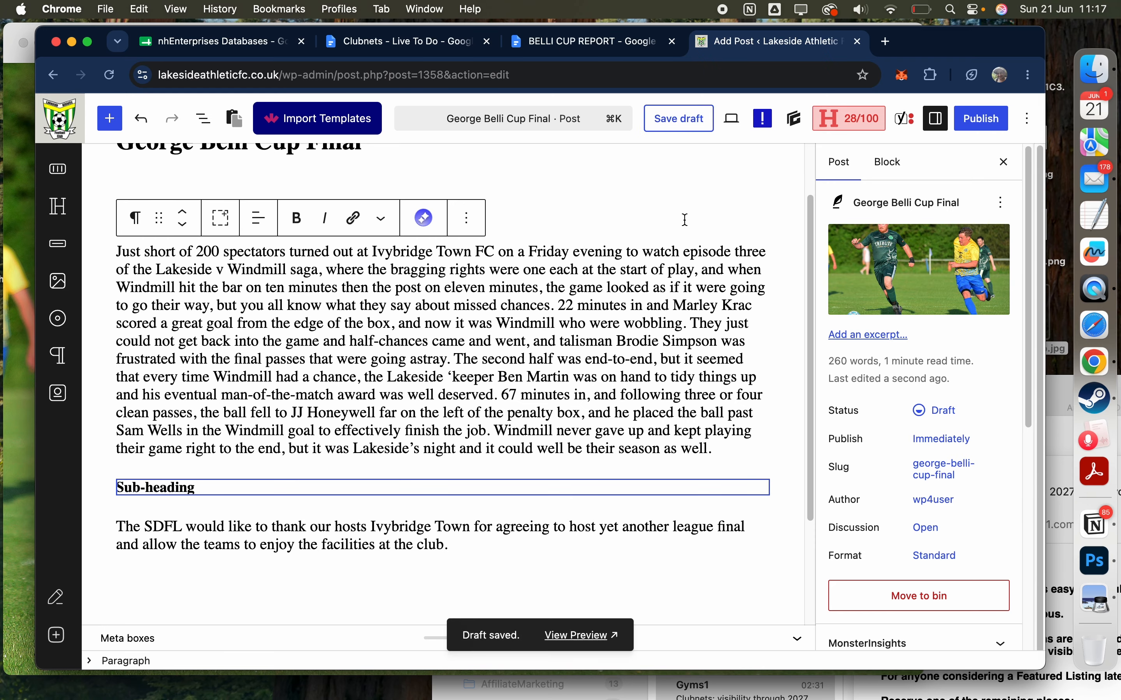
# Step: Preview the post in a new tab, check its featured photo and title, and return to the editor
pyautogui.scroll(3, 683, 220)
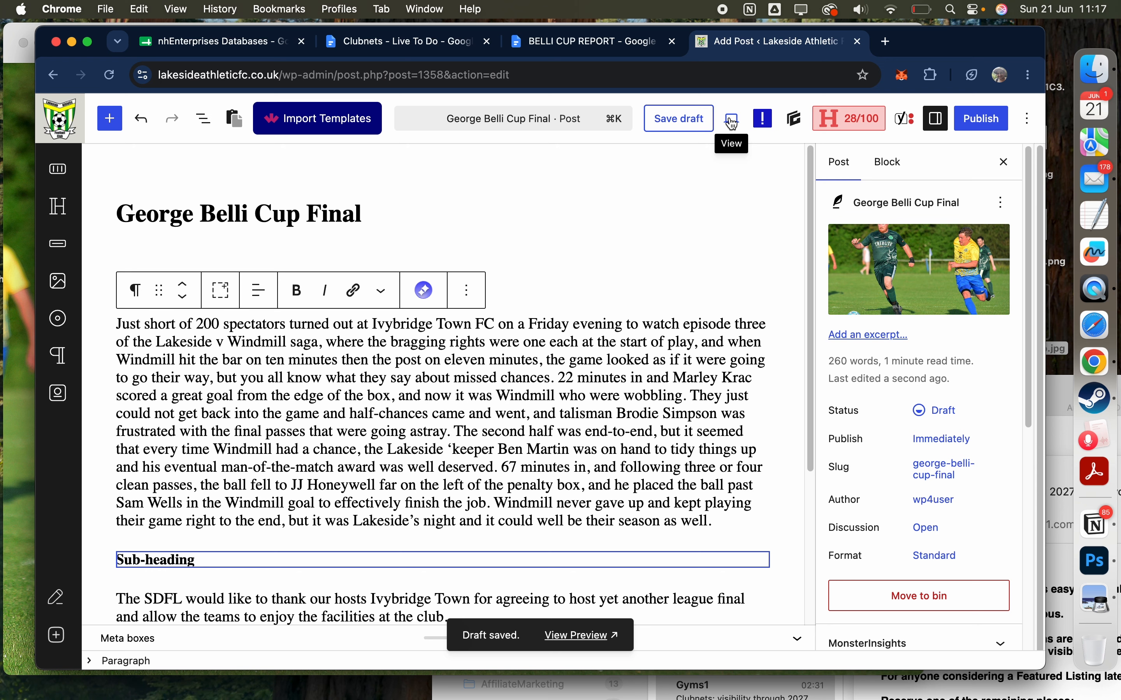
pyautogui.click(734, 121)
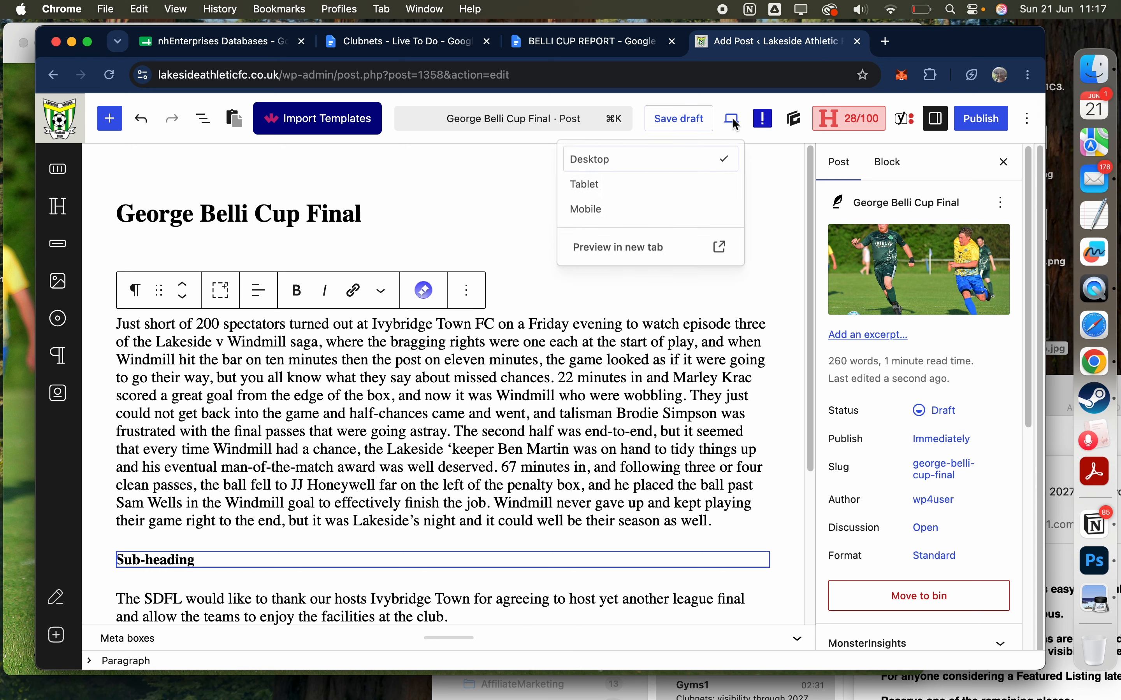
pyautogui.click(664, 247)
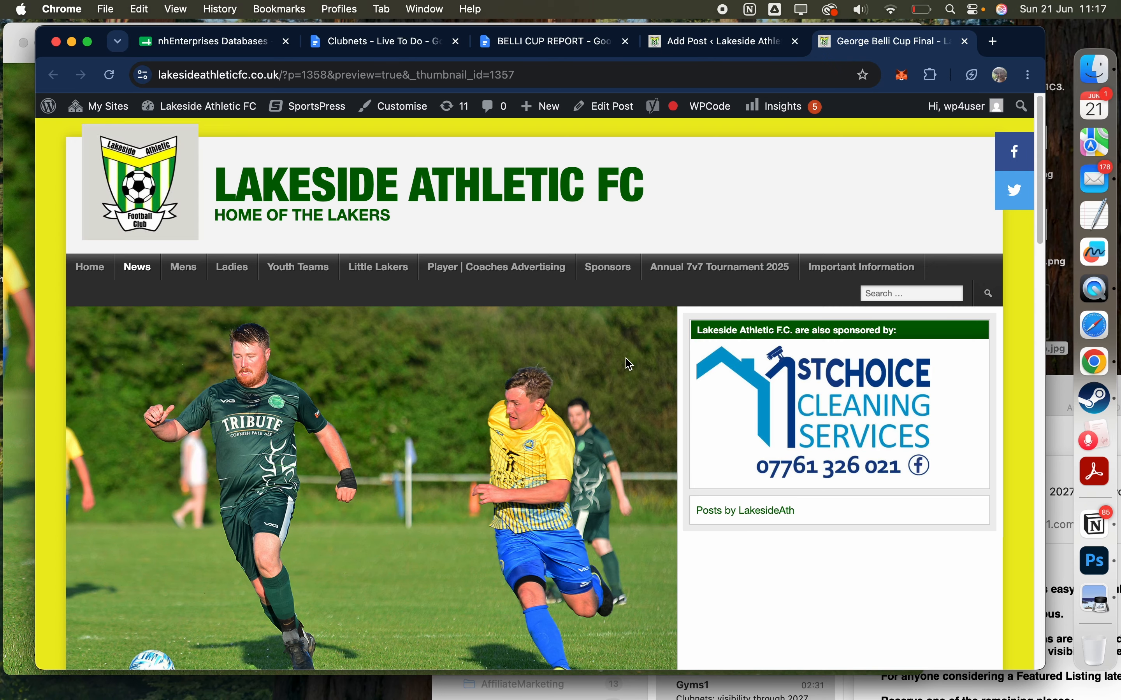
pyautogui.scroll(-5, 631, 364)
pyautogui.scroll(3, 631, 364)
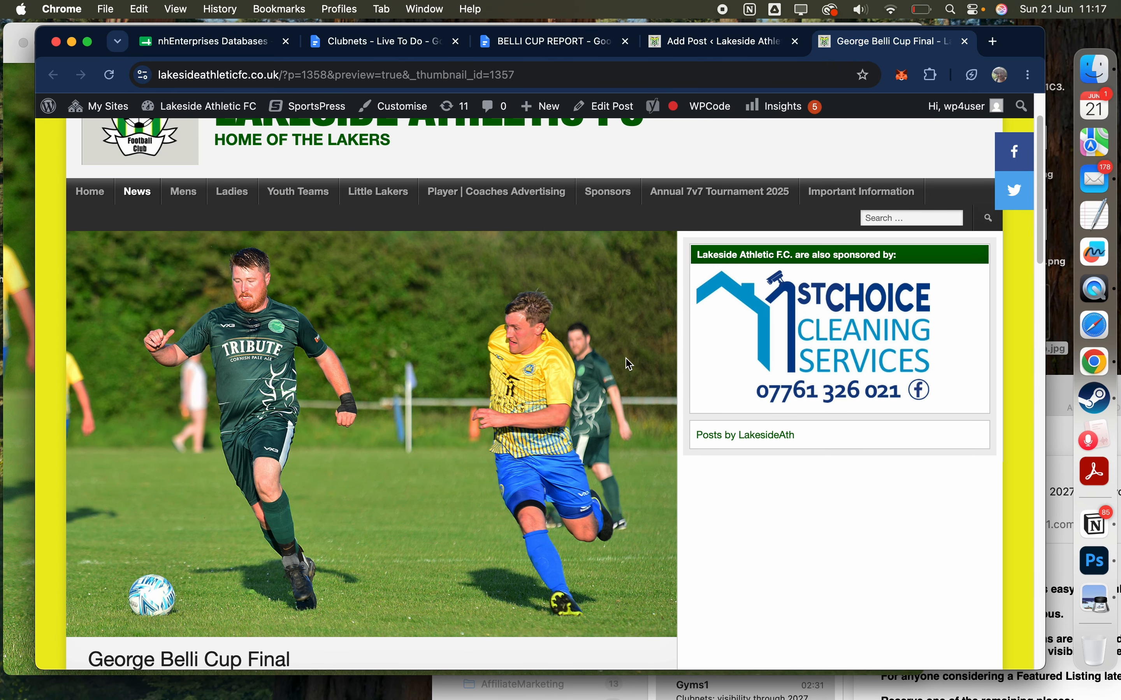
pyautogui.scroll(-1, 630, 364)
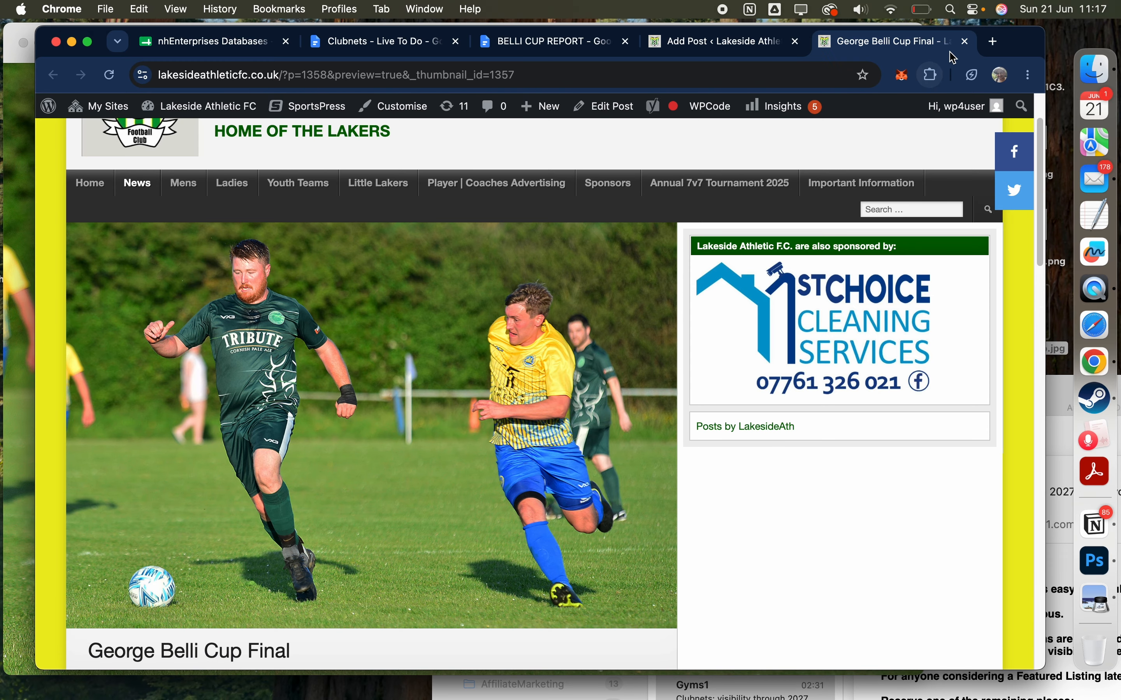
pyautogui.click(968, 43)
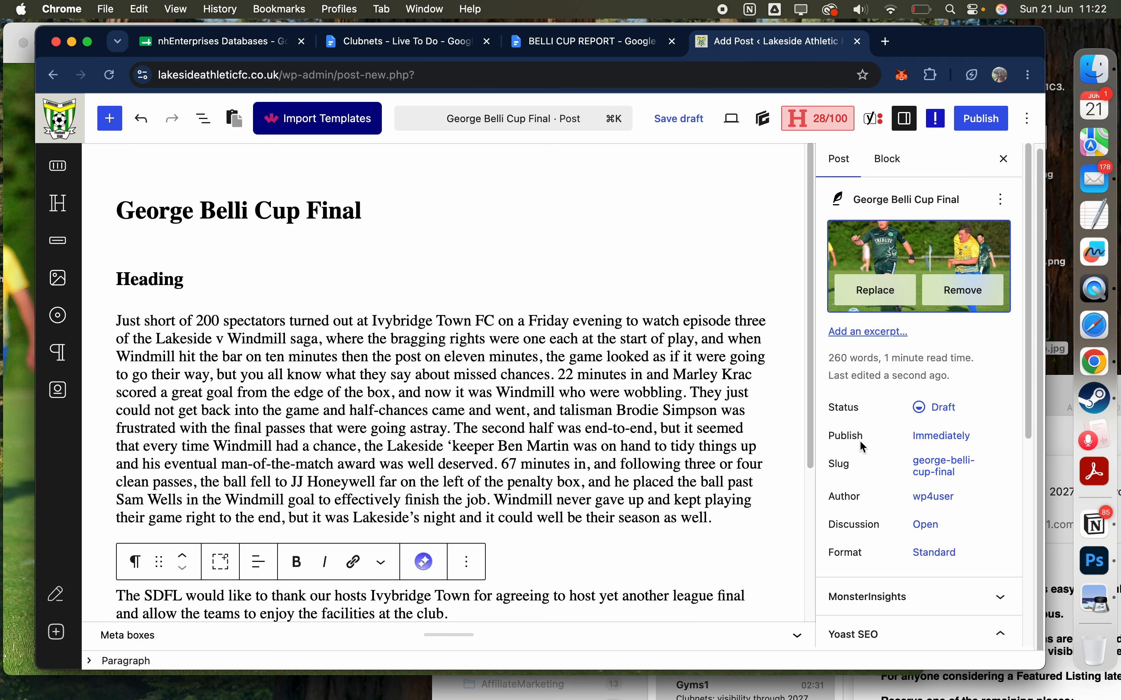
# Step: Set the post's publish date to 4 August 2026 at 11:30 AM
pyautogui.moveTo(714, 533)
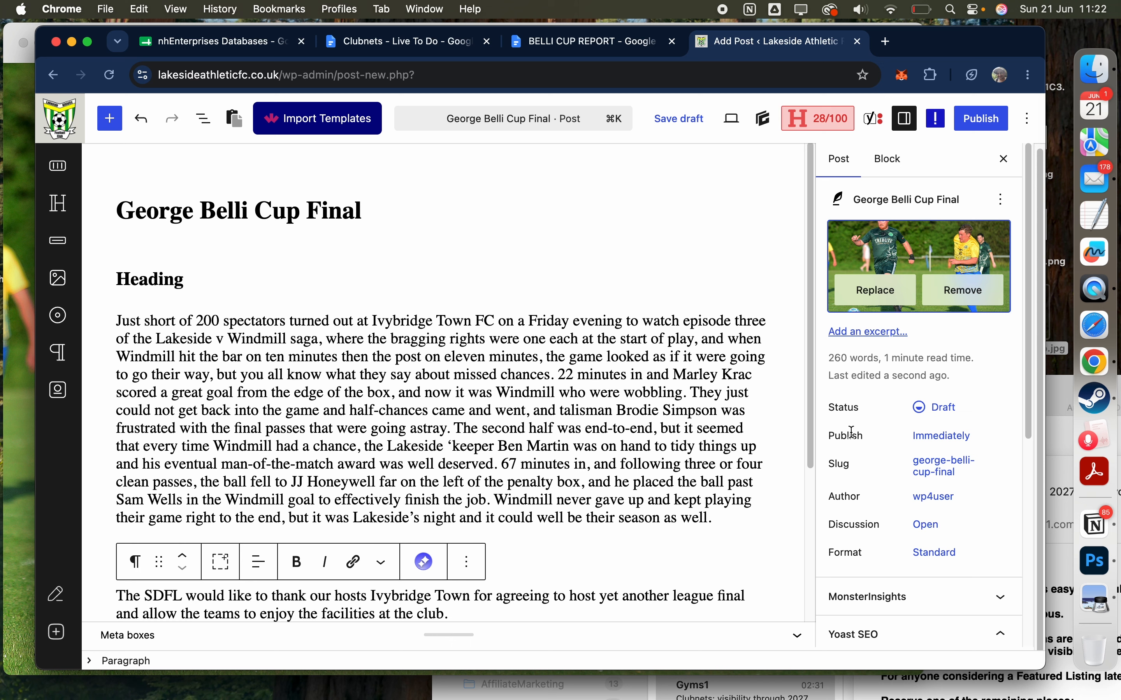
pyautogui.click(940, 438)
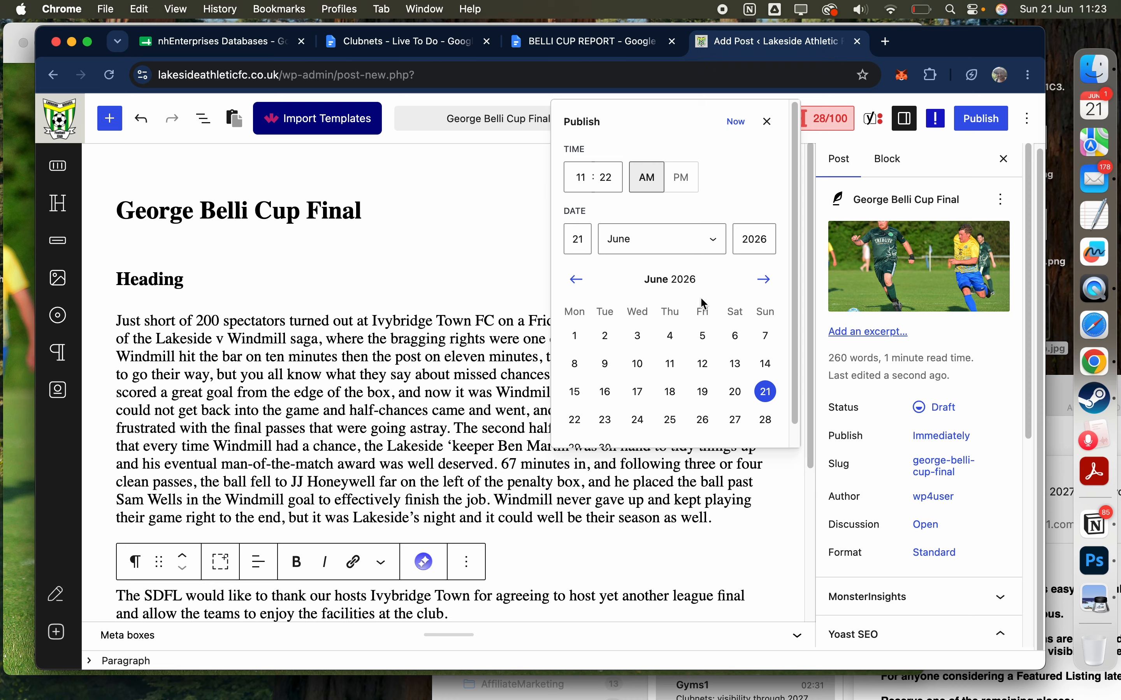
pyautogui.click(765, 280)
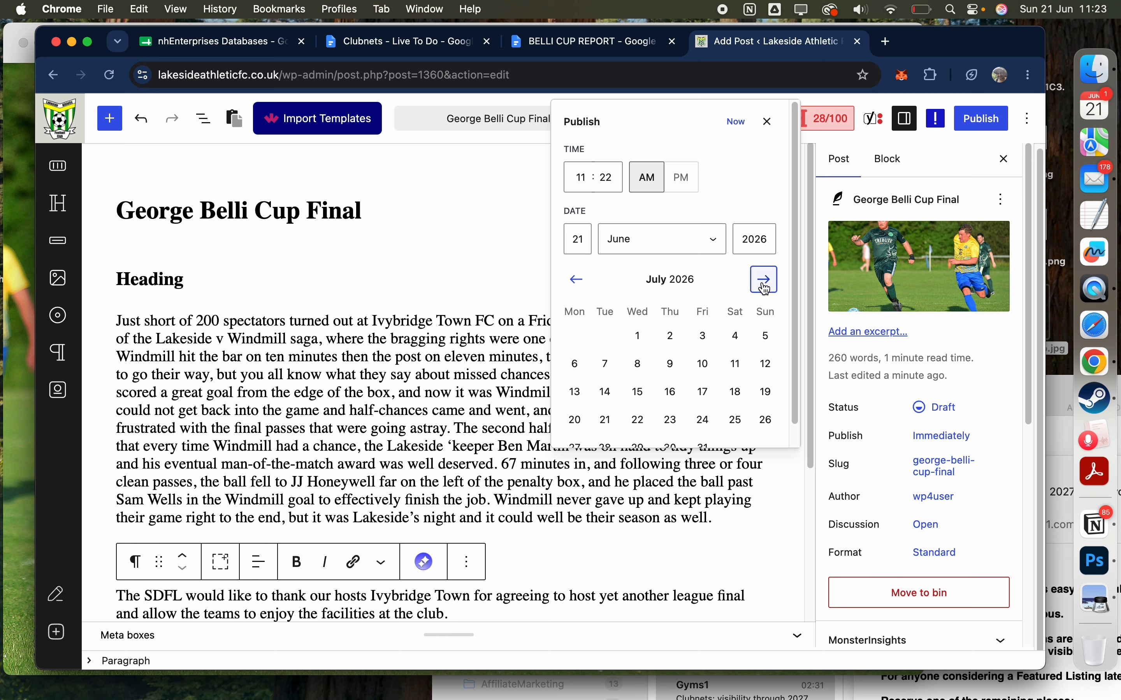
pyautogui.click(764, 280)
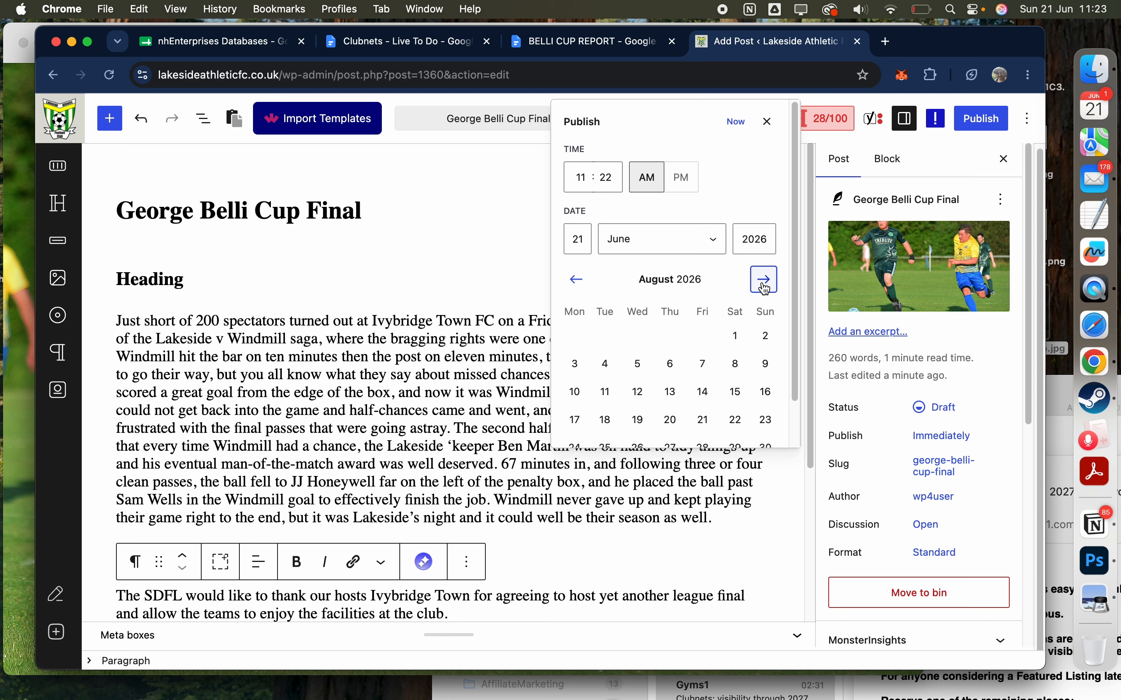
pyautogui.scroll(-2, 755, 334)
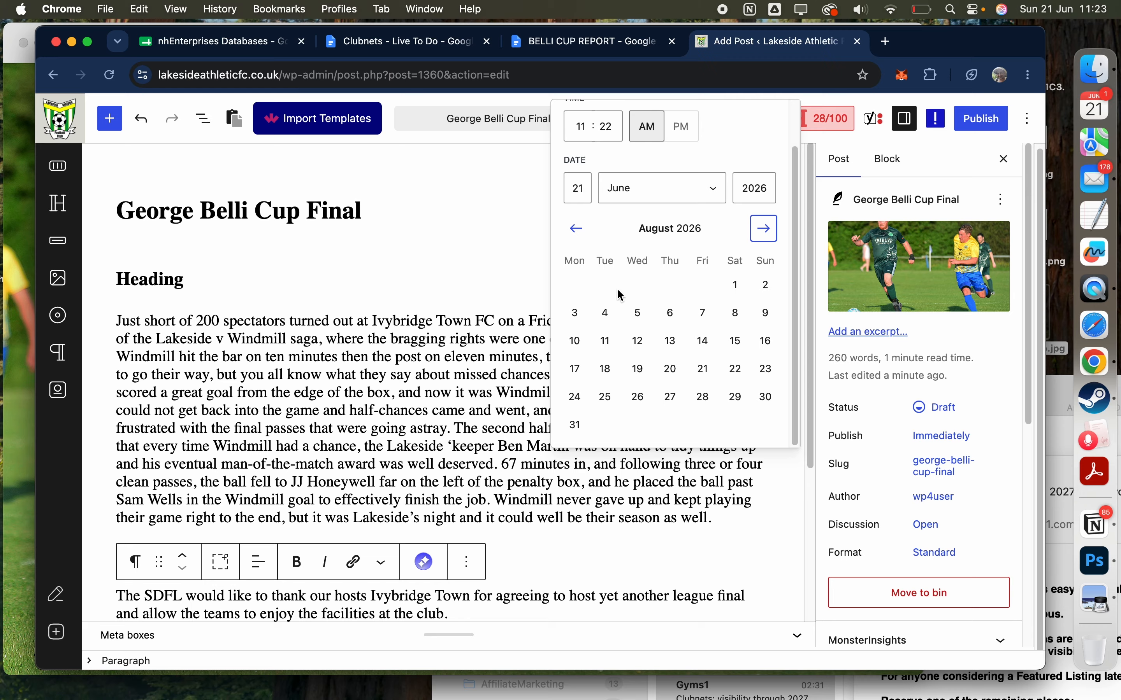
pyautogui.click(607, 314)
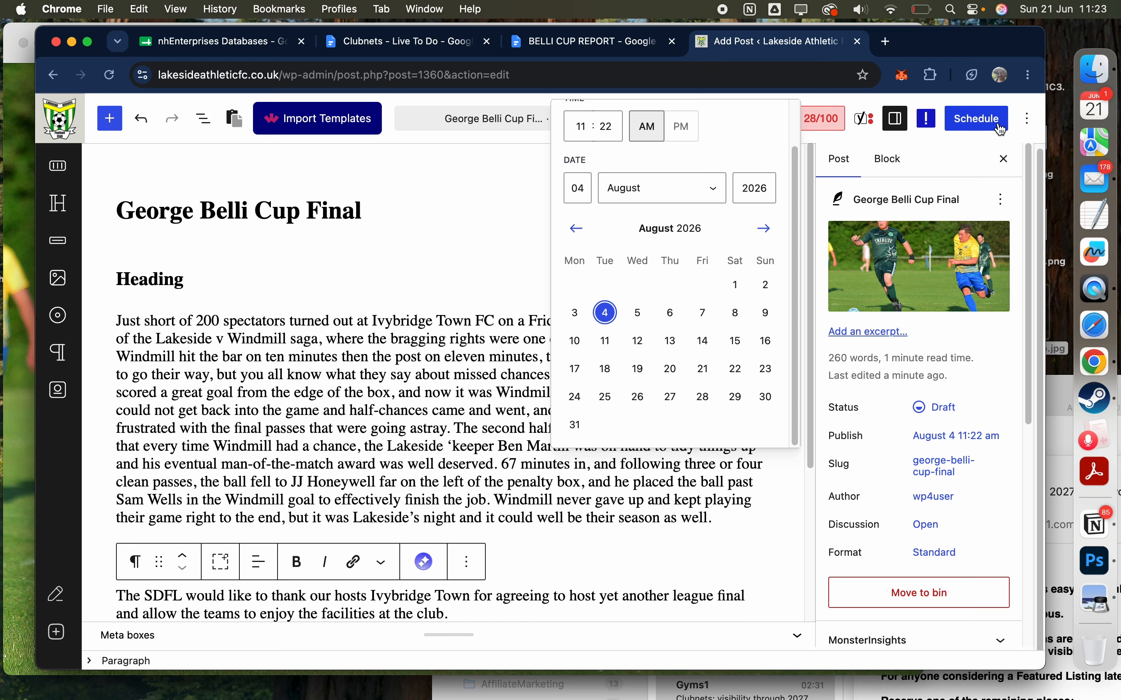
pyautogui.click(614, 125)
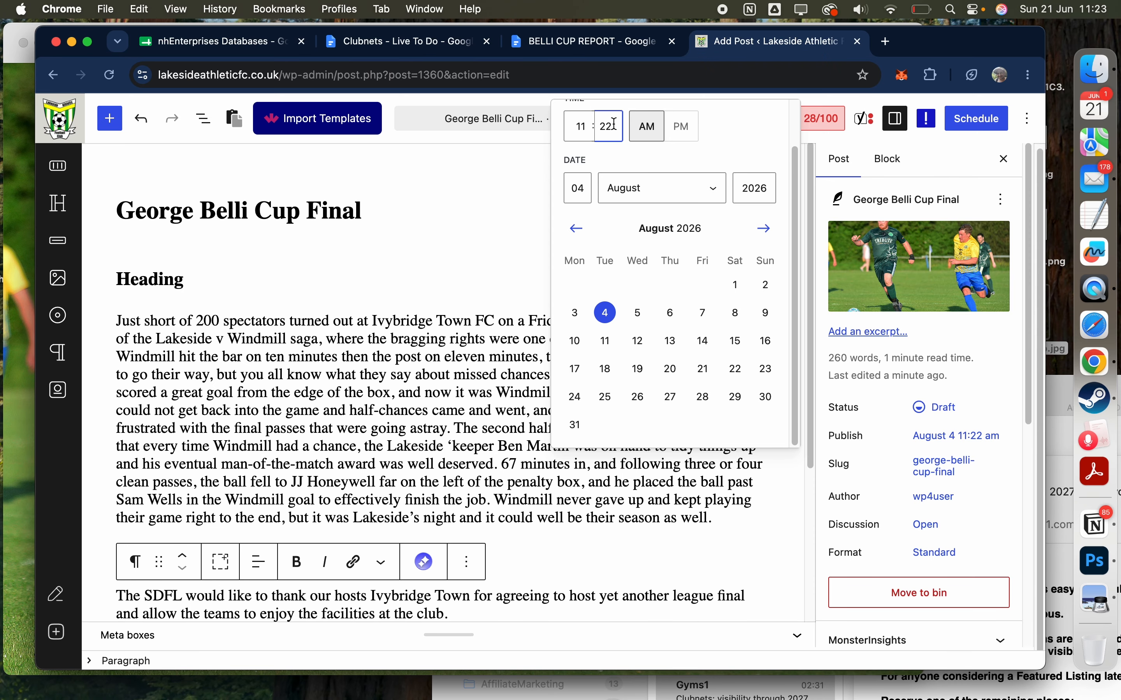
pyautogui.press('BackSpace')
pyautogui.press('BackSpace')
pyautogui.write('30')
# Step: Schedule the George Belli Cup Final post with public visibility and view it on the site
pyautogui.click(979, 119)
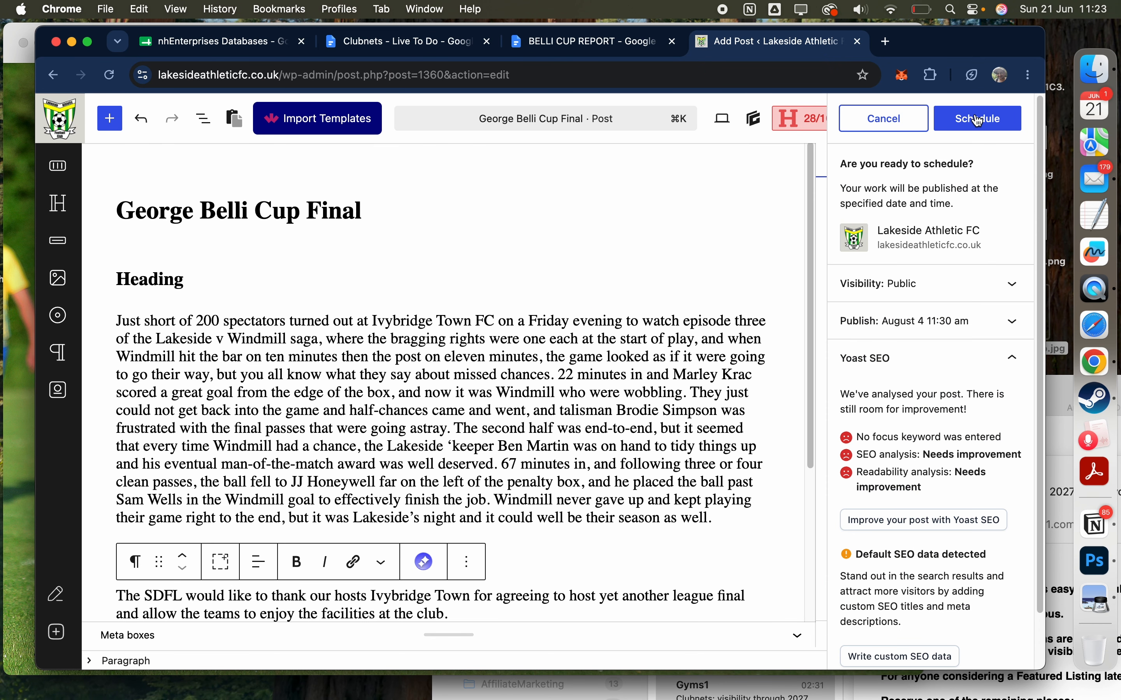
pyautogui.click(978, 120)
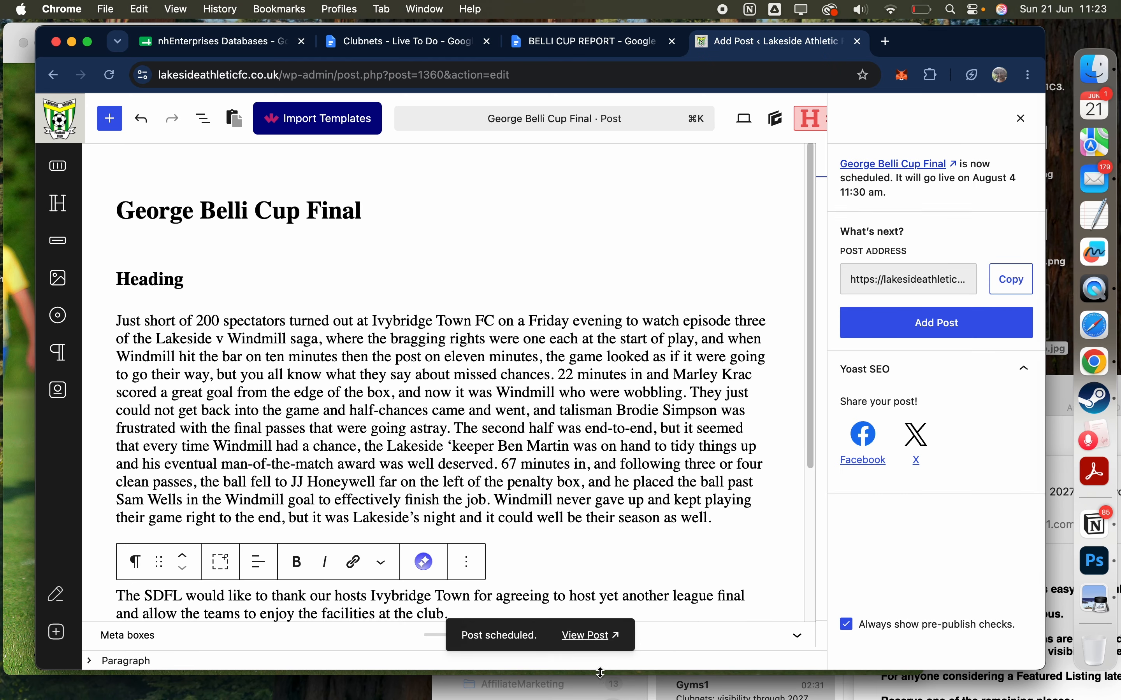
pyautogui.click(589, 638)
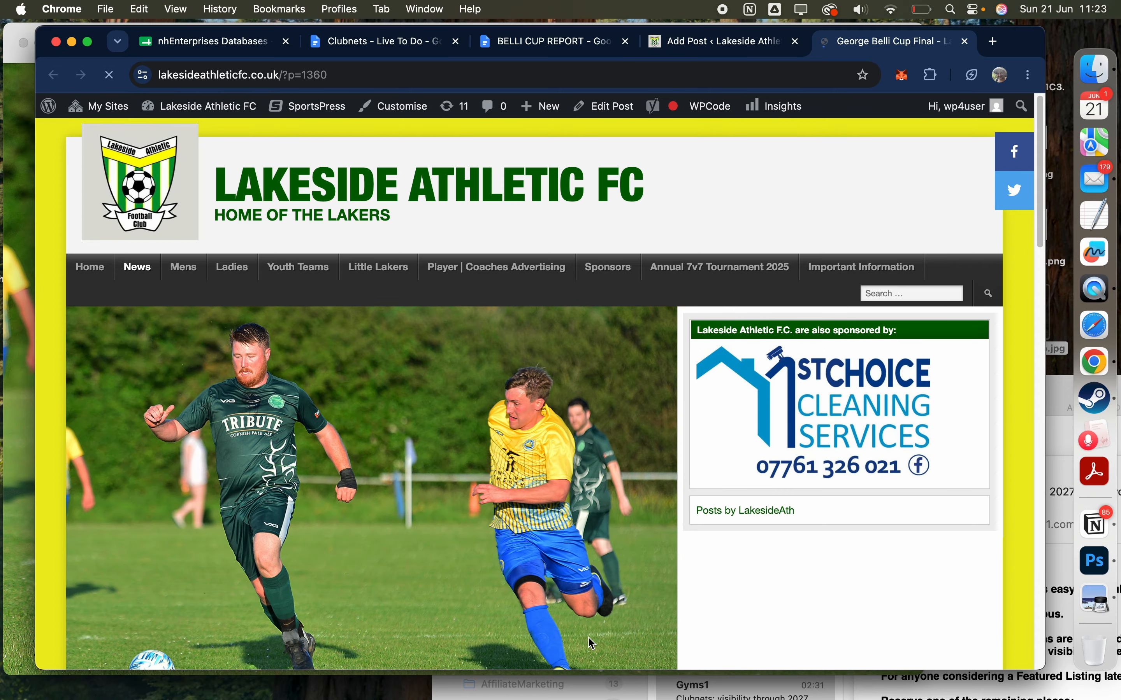
# Step: Review the scheduled George Belli Cup Final post on the site, checking its featured photo, title, date, headings and report text
pyautogui.scroll(-10, 597, 620)
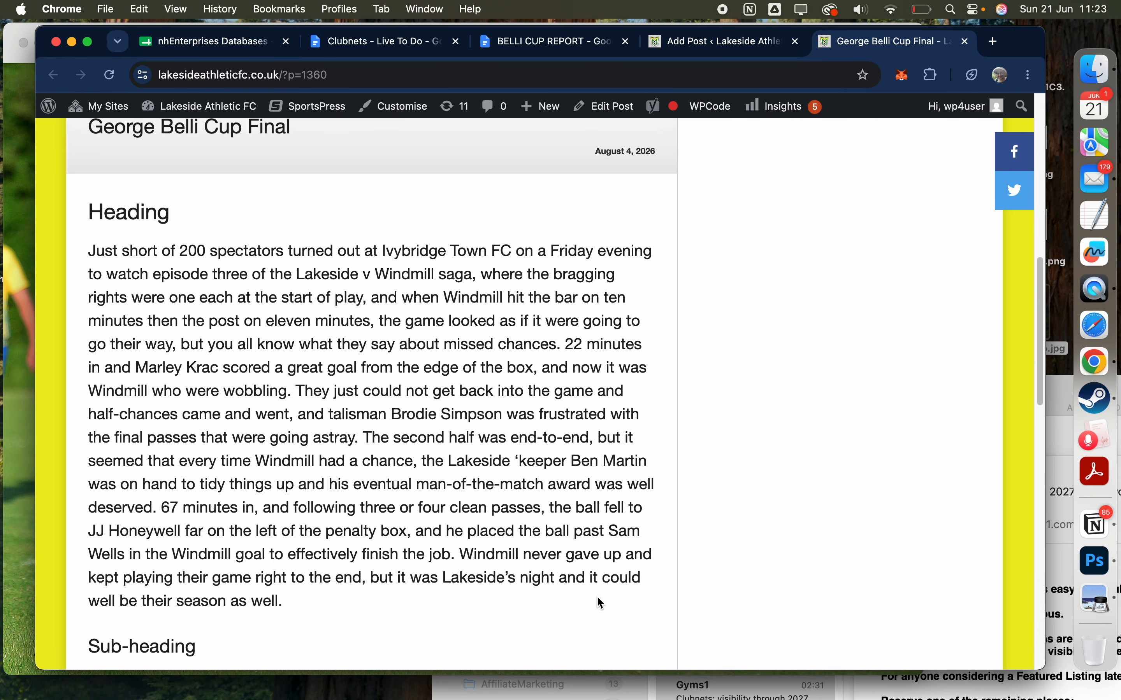
pyautogui.scroll(15, 600, 600)
pyautogui.scroll(-3, 603, 603)
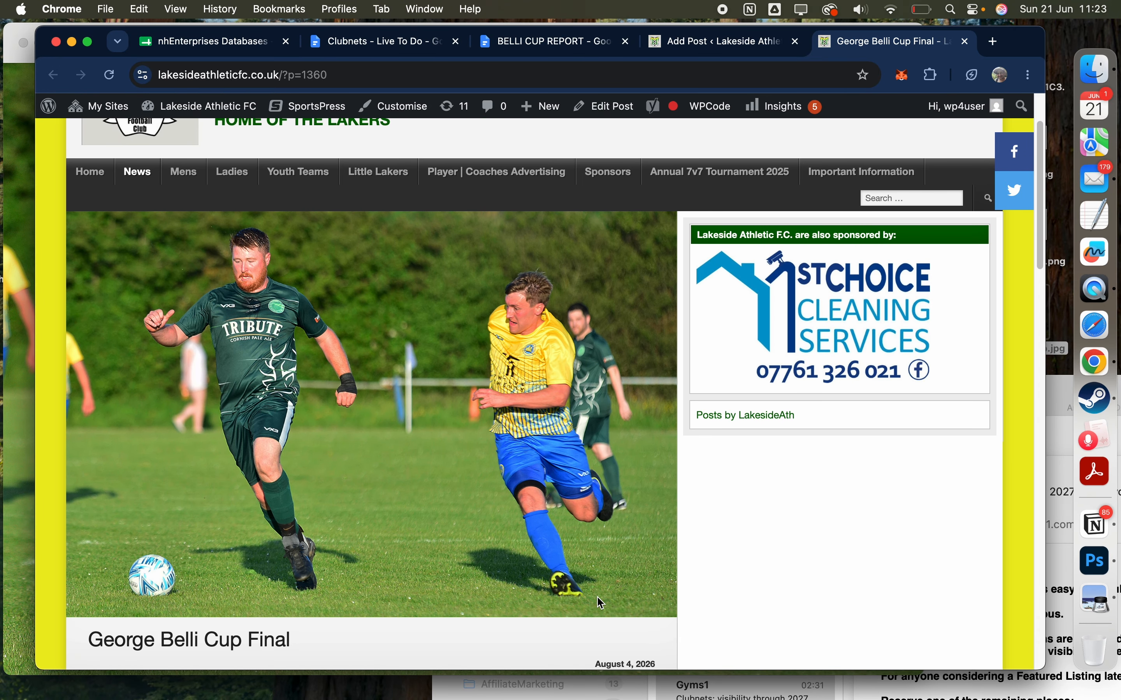
pyautogui.scroll(2, 602, 603)
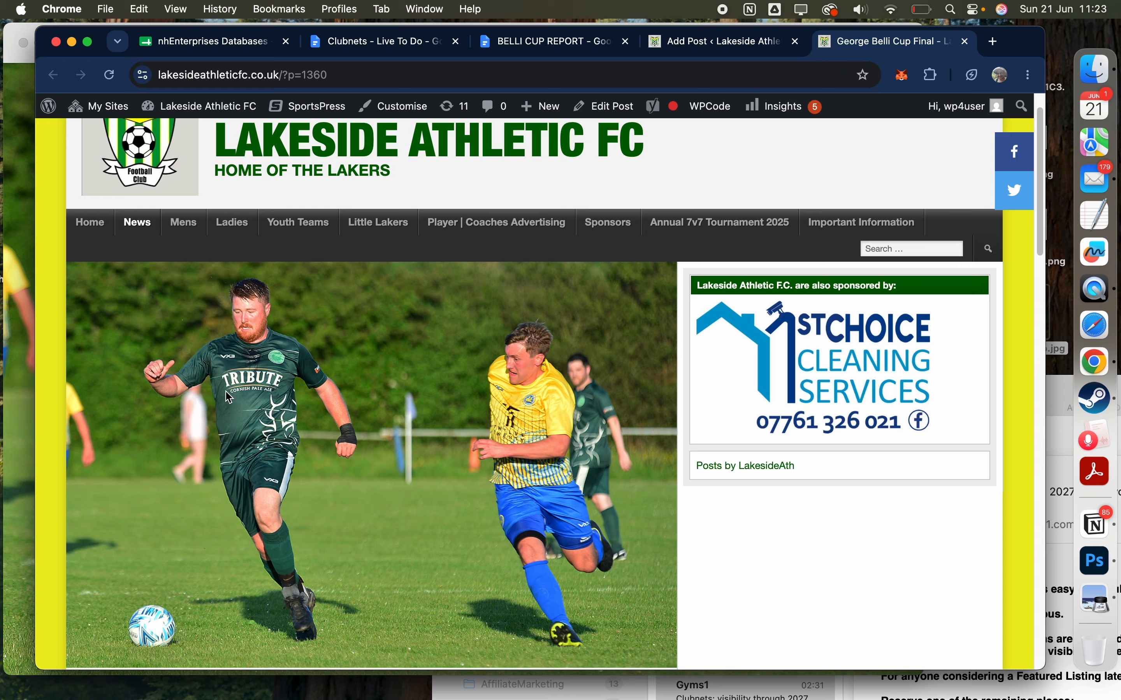
# Step: Check the featured news story on the club site's home page and open the site's WordPress dashboard
pyautogui.click(95, 225)
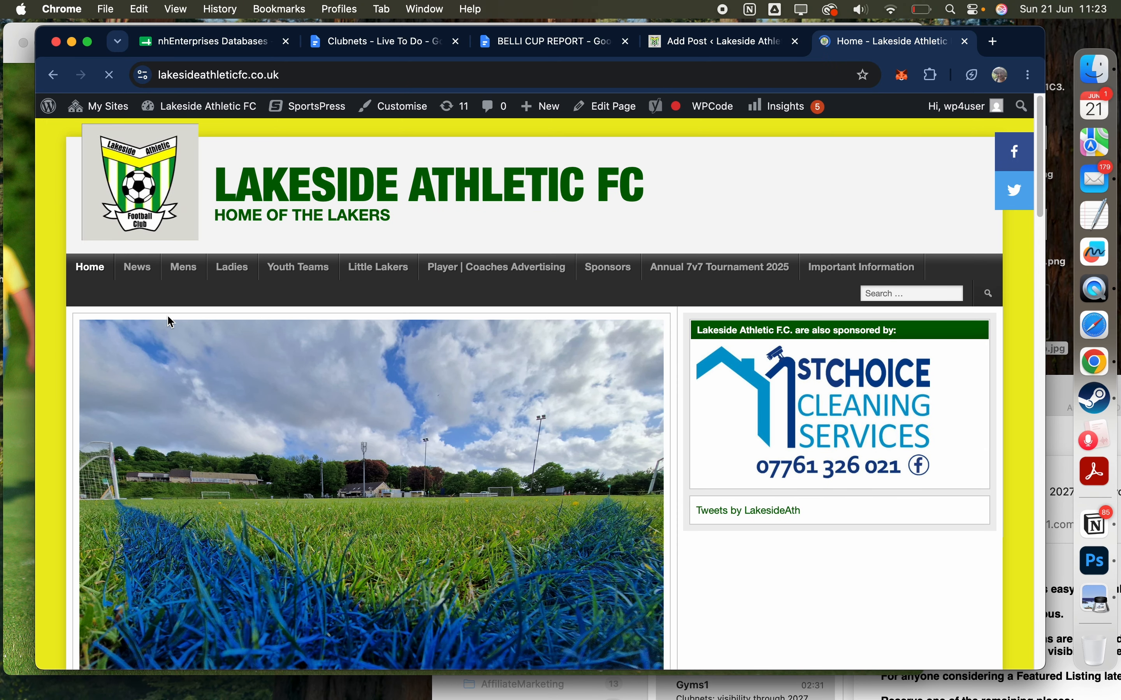
pyautogui.scroll(-3, 168, 320)
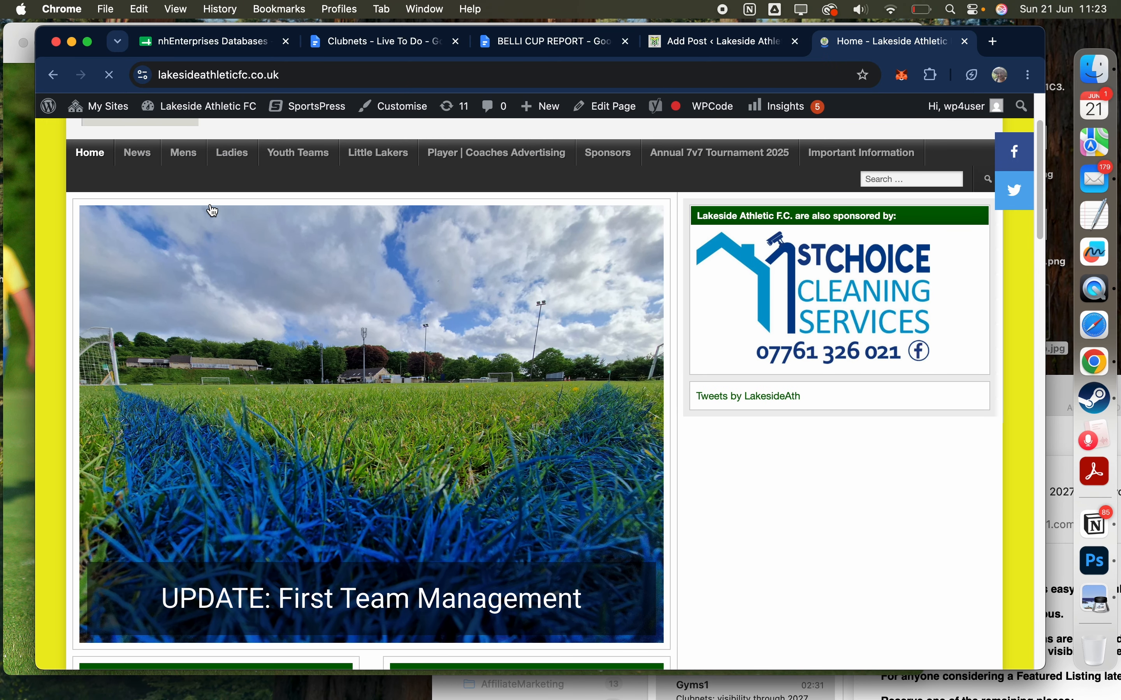
pyautogui.moveTo(210, 111)
pyautogui.click(181, 138)
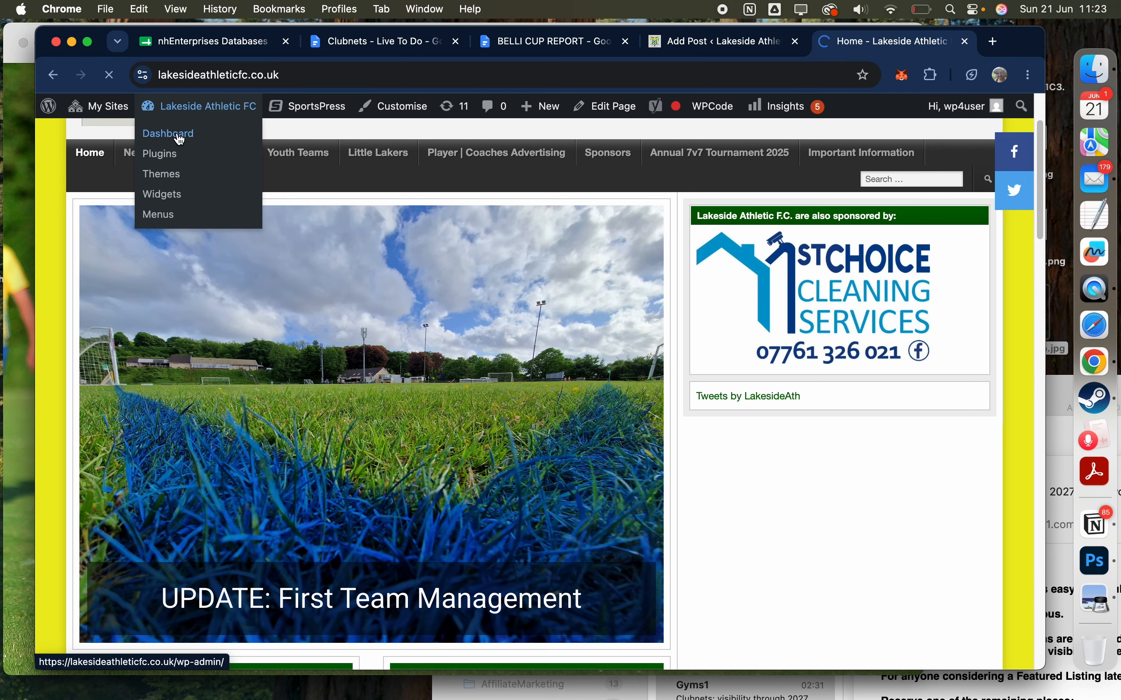